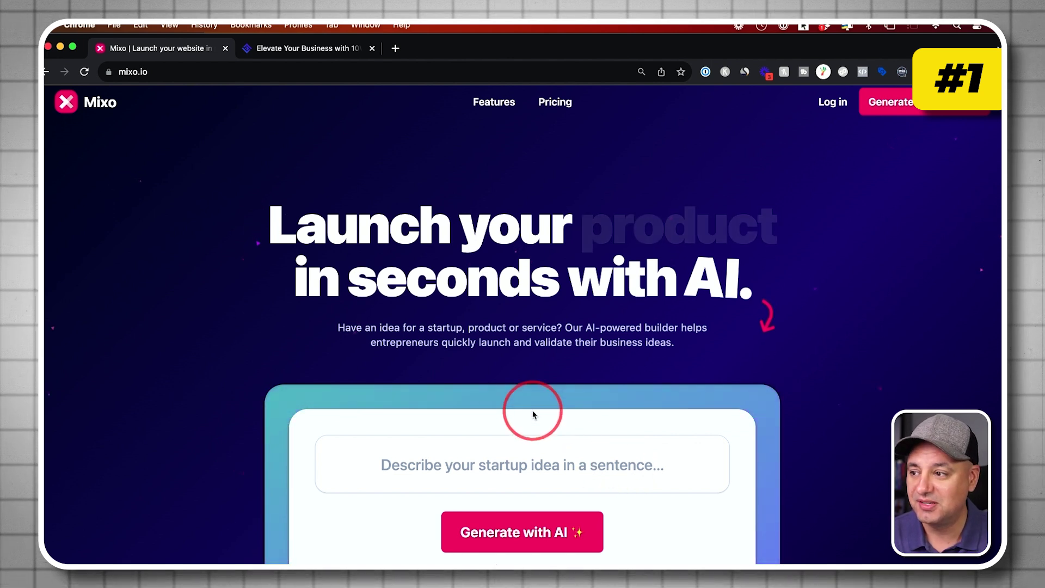
Step: Paste the idea 'e-learning platform to teach business owners how to use generative ai' and generate a site
left_click(294, 48)
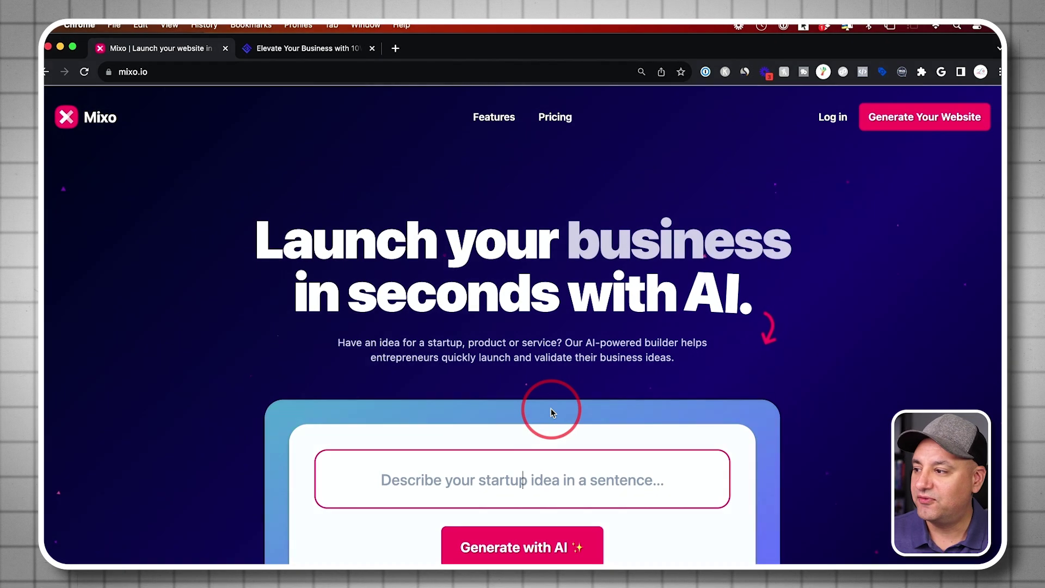
scroll(551, 412, "down", 3)
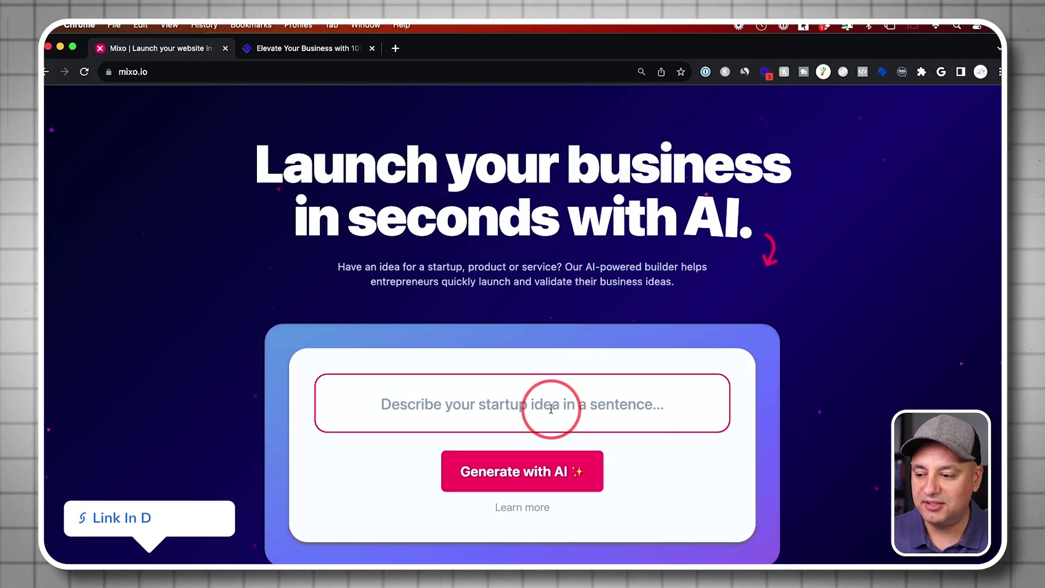
scroll(551, 409, "down", 1)
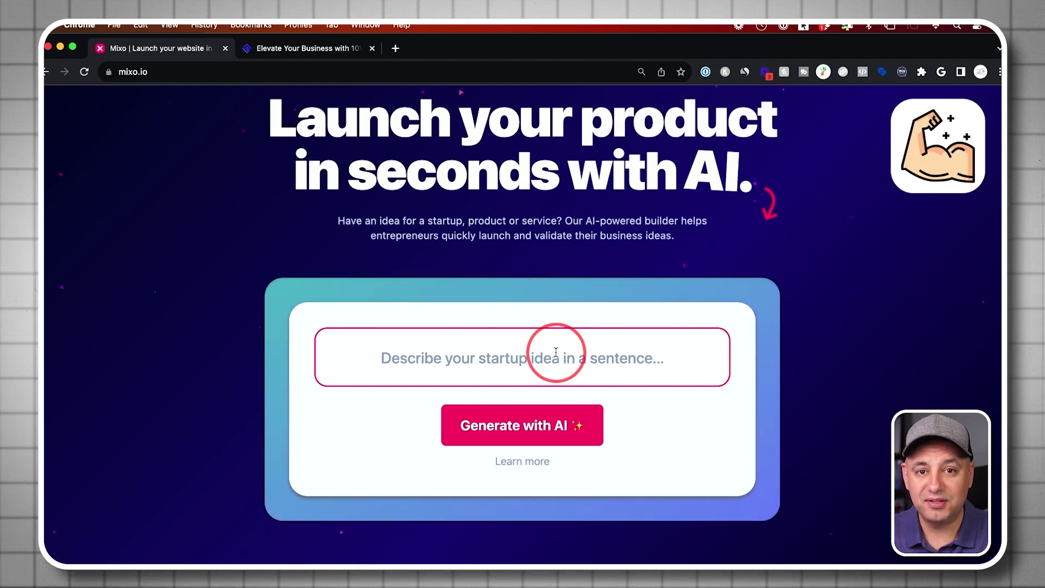
type("e-learning platform to teach business owners how to use generative ai")
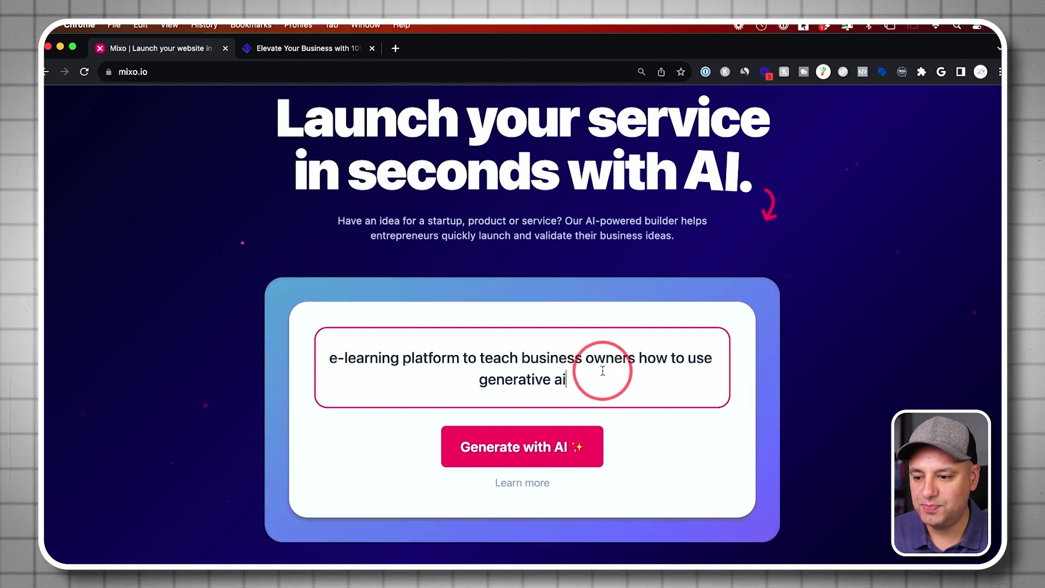
scroll(602, 381, "down", 2)
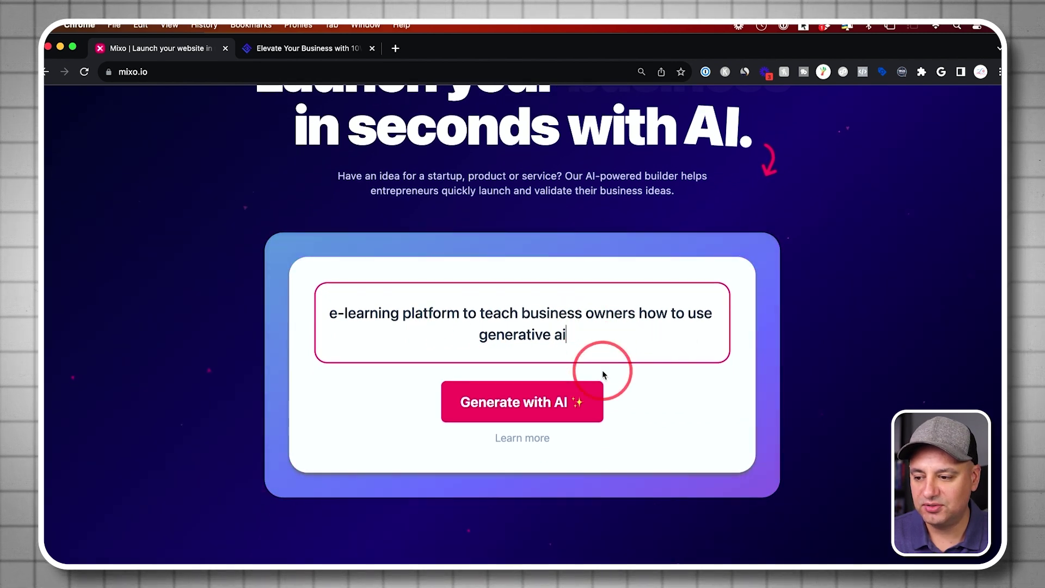
left_click(508, 398)
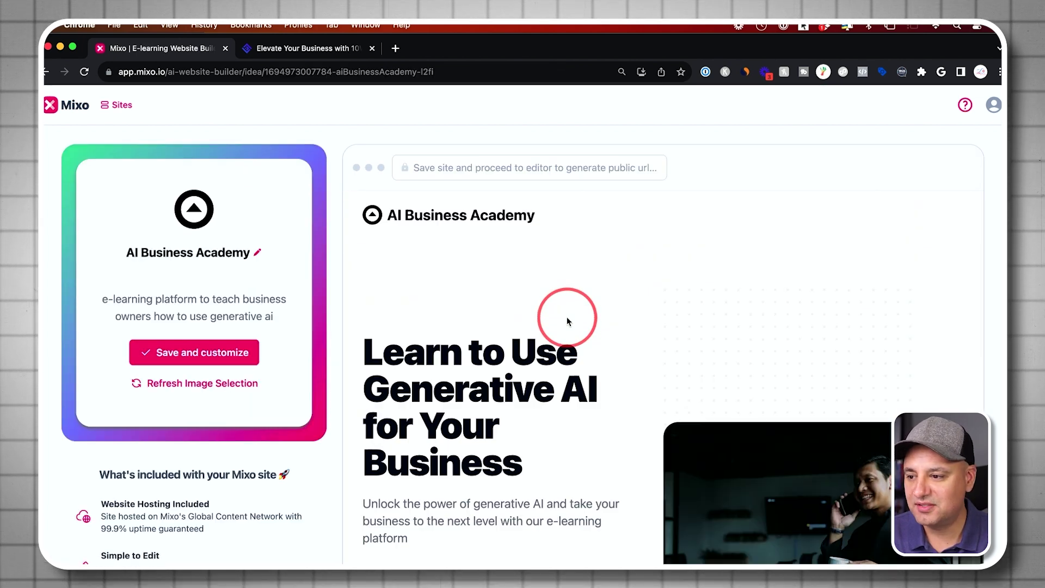
Step: Scroll through the AI Business Academy preview's features, testimonials, enrollment signup and footer
scroll(567, 321, "down", 1)
scroll(567, 321, "up", 1)
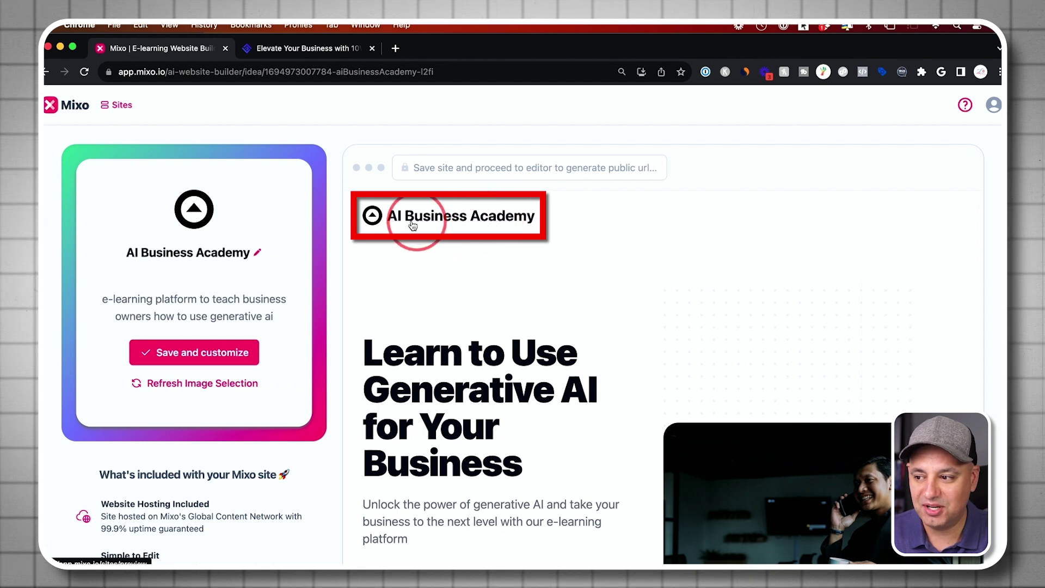
scroll(500, 225, "down", 1)
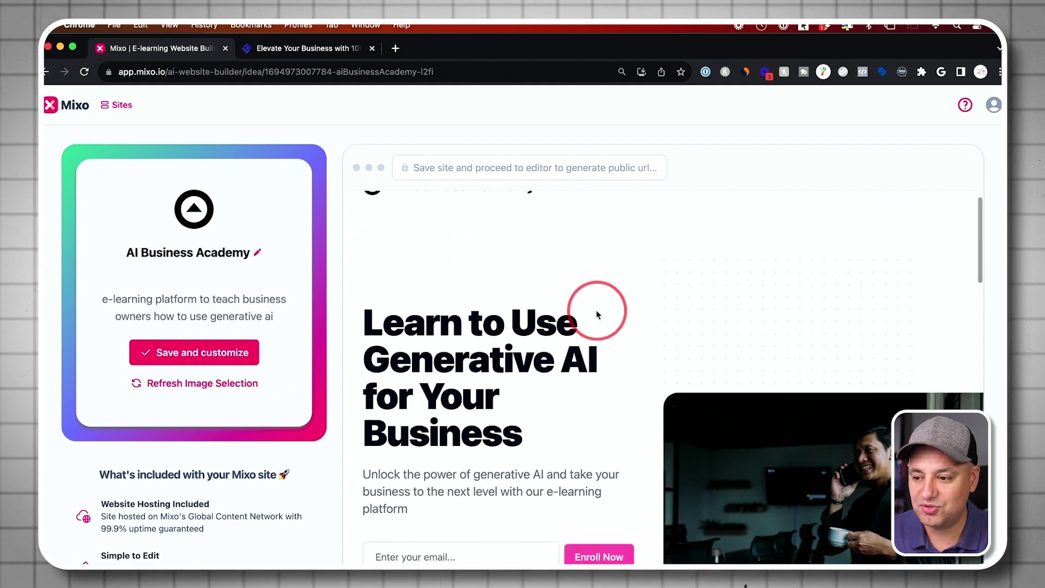
scroll(597, 314, "down", 2)
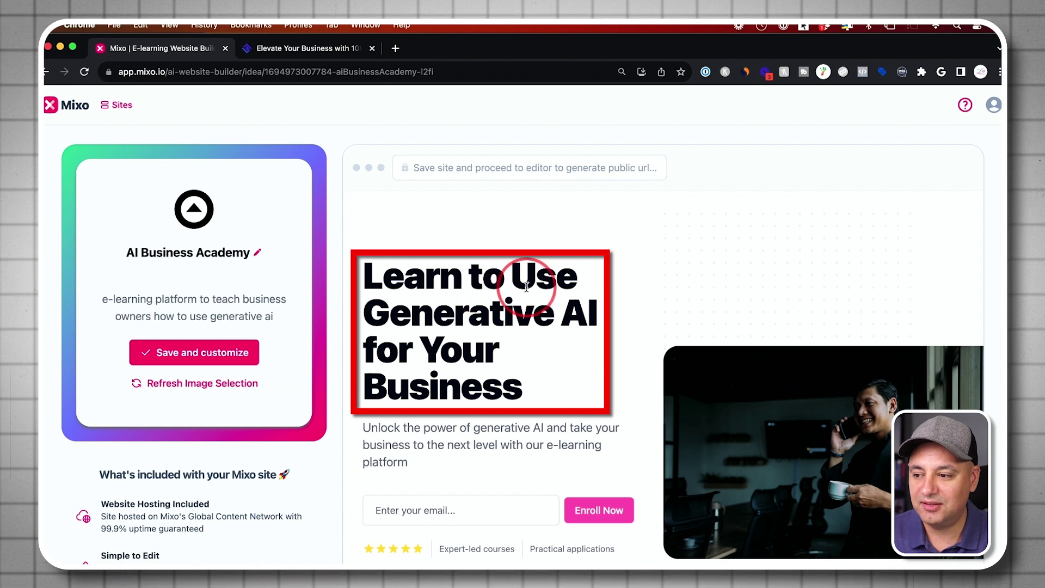
scroll(492, 333, "down", 1)
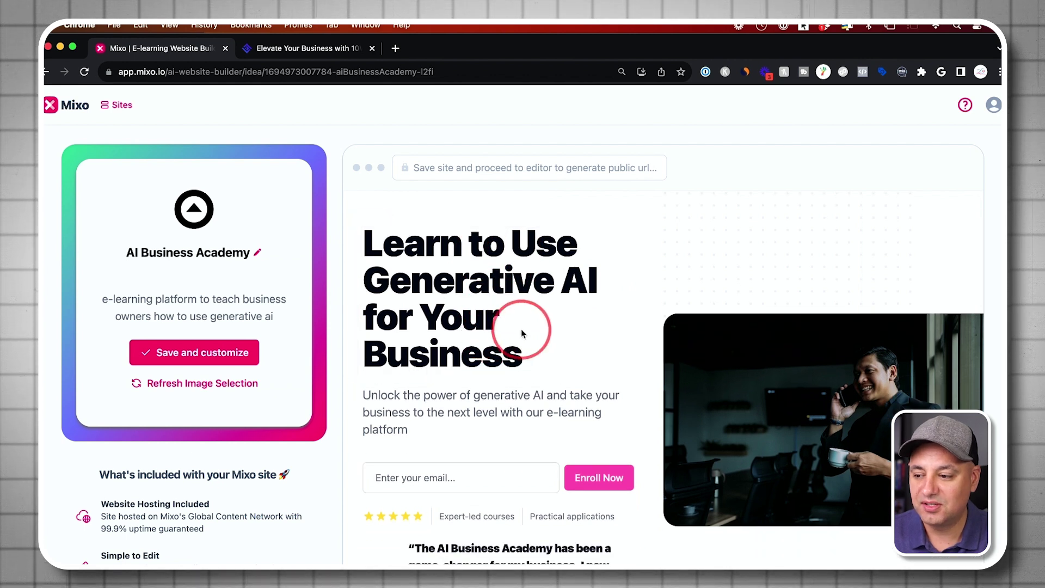
scroll(490, 332, "down", 1)
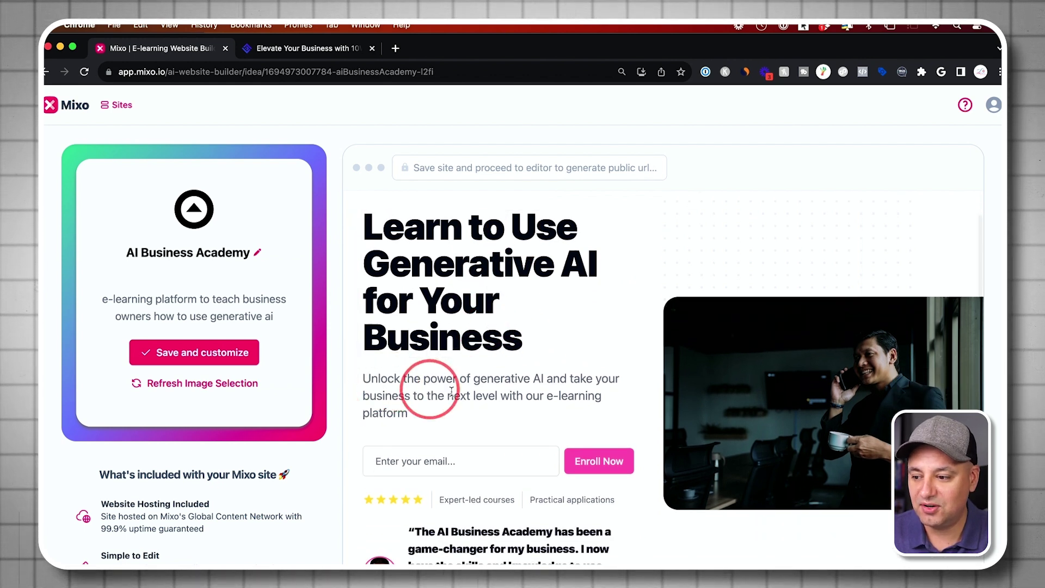
scroll(451, 391, "down", 3)
scroll(425, 311, "down", 2)
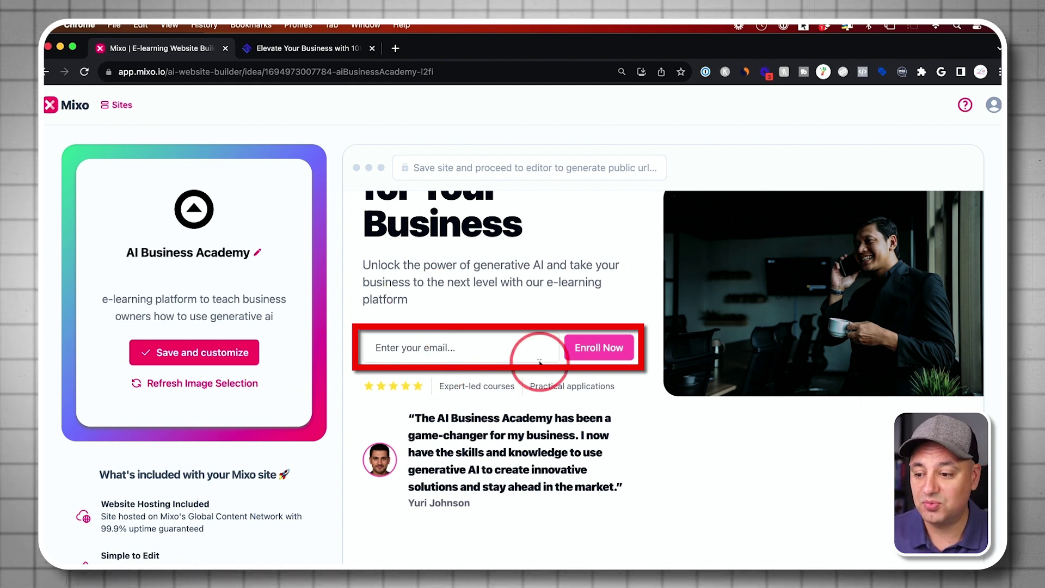
scroll(525, 377, "down", 3)
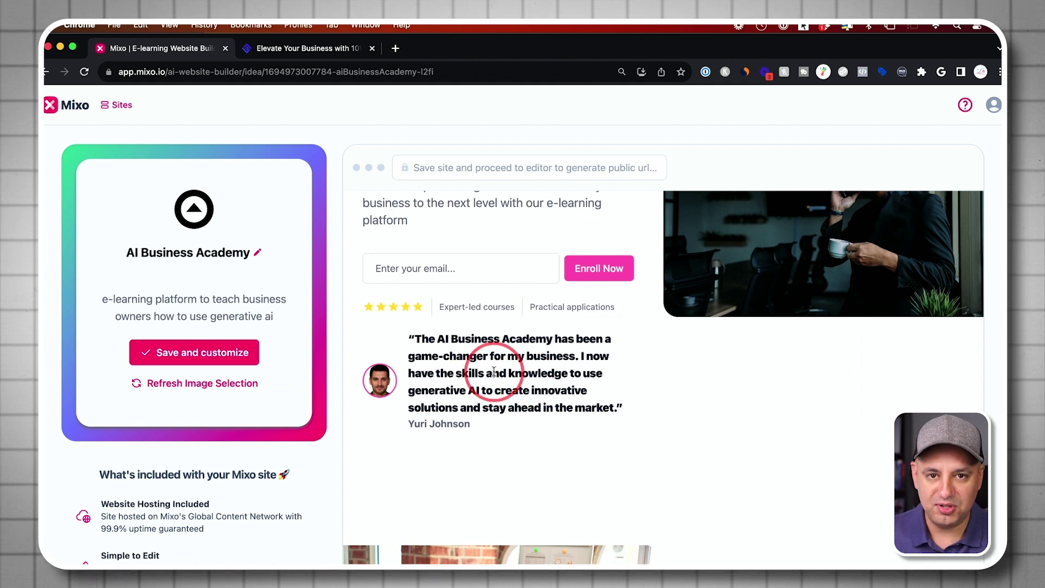
scroll(479, 373, "down", 1)
scroll(488, 351, "down", 10)
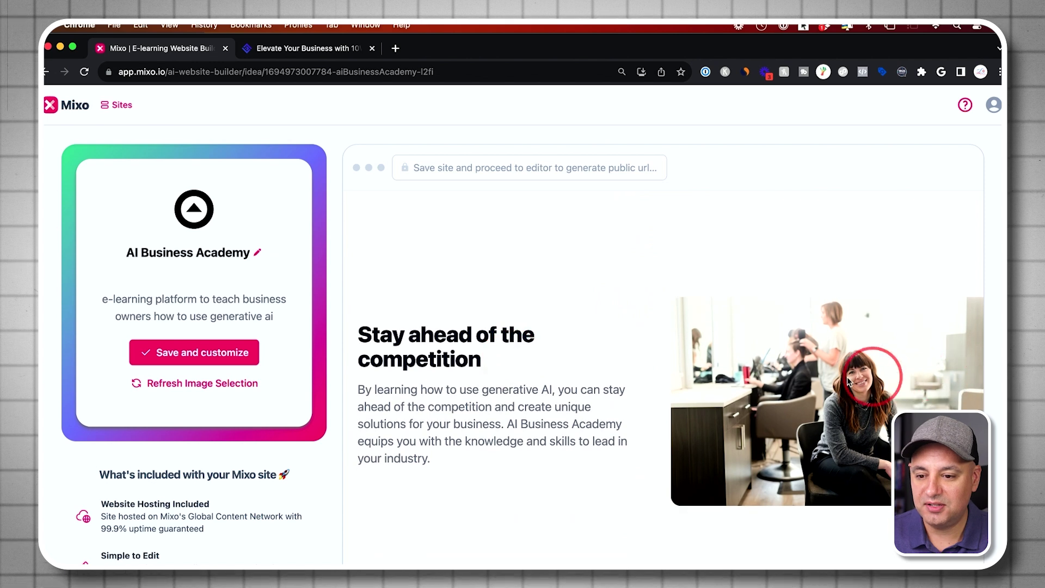
scroll(735, 367, "up", 5)
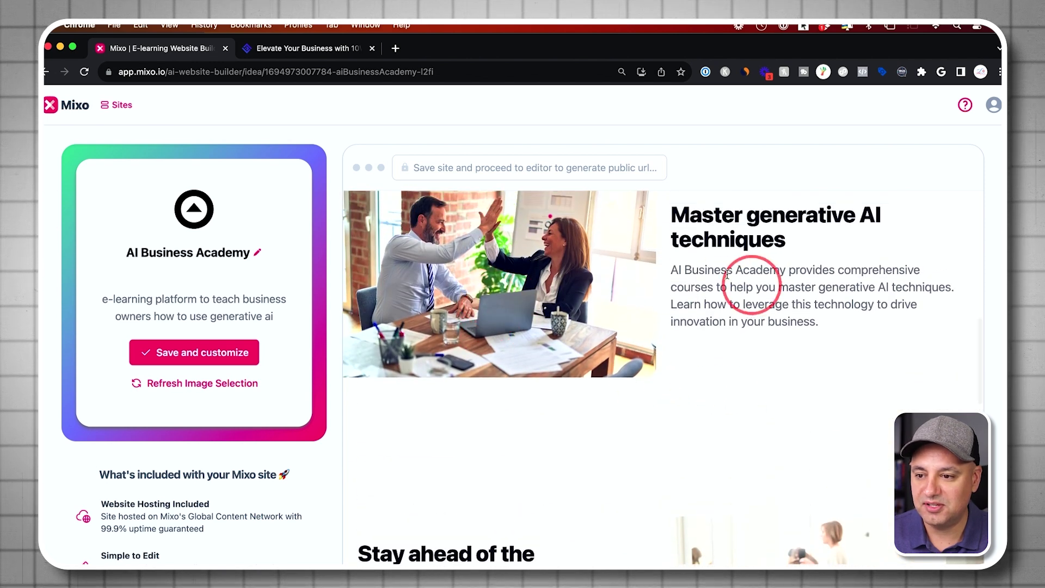
scroll(844, 294, "down", 10)
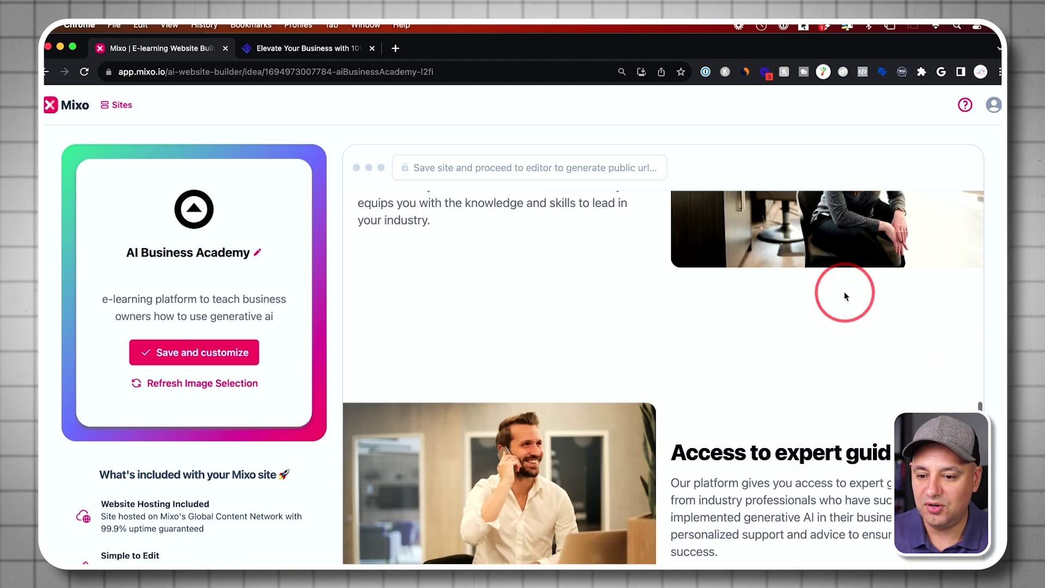
scroll(845, 294, "down", 10)
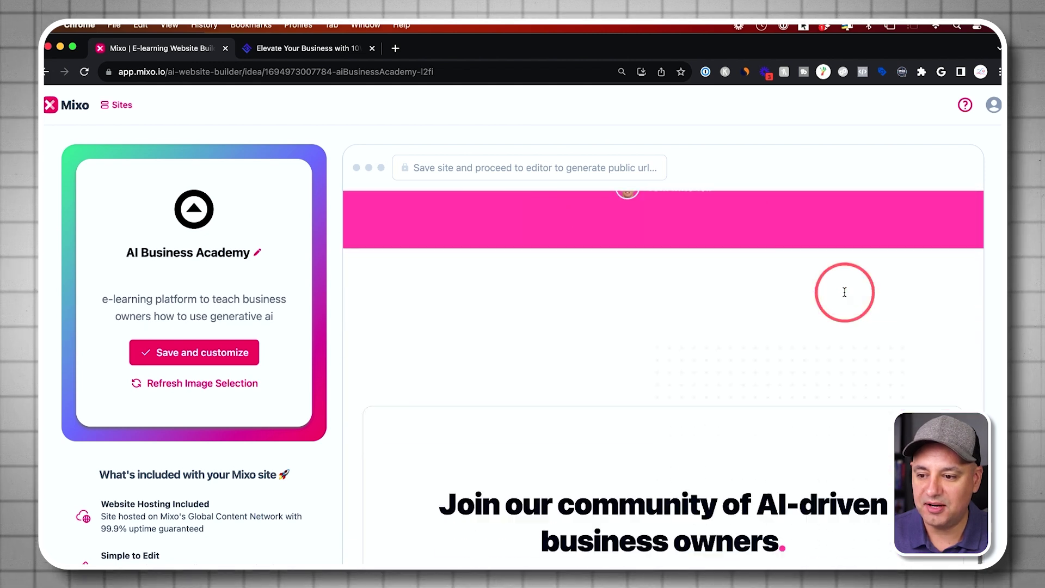
scroll(845, 294, "down", 5)
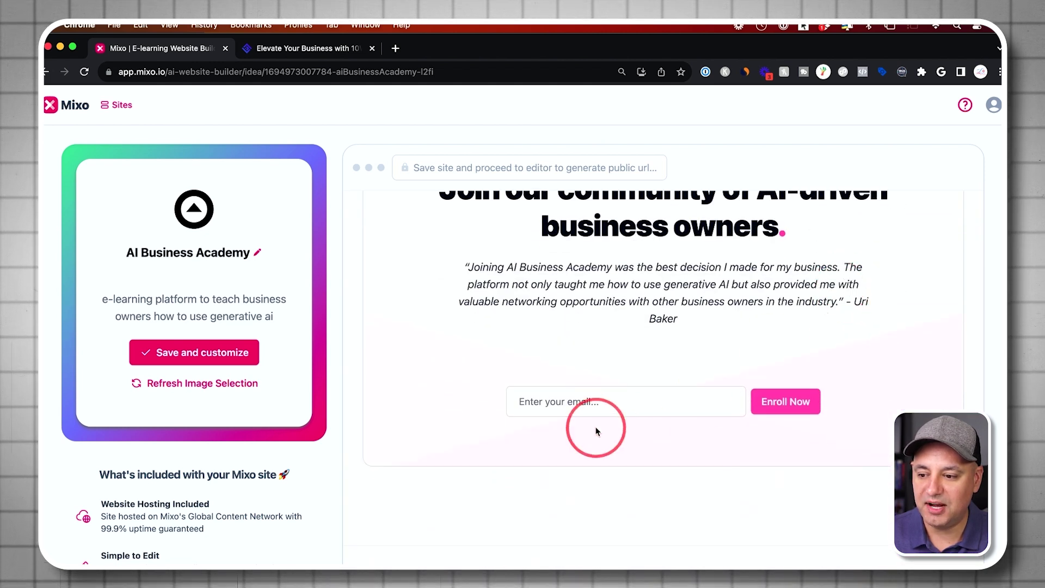
scroll(595, 432, "down", 5)
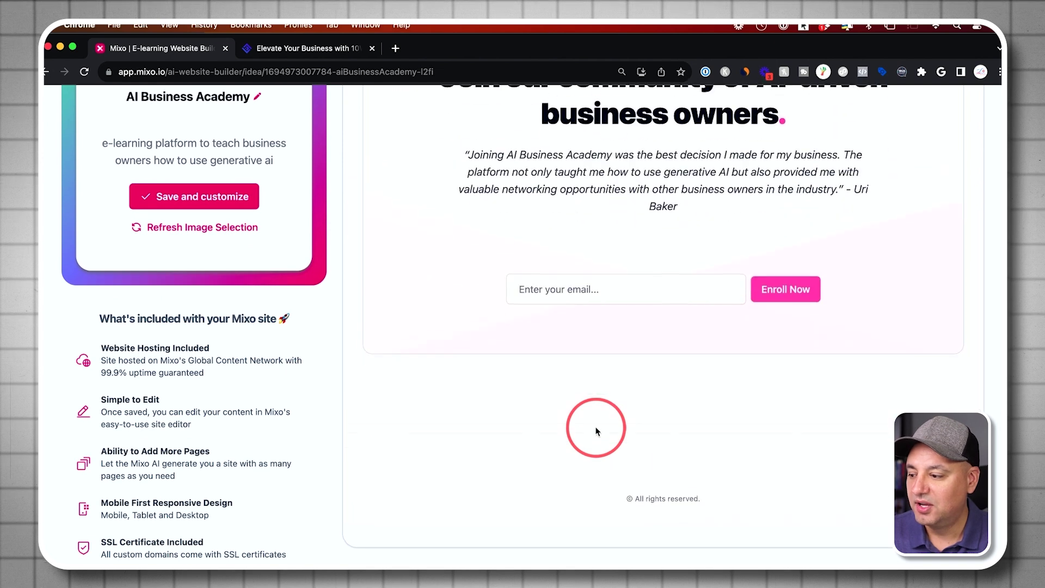
Step: Save the AI Business Academy site and continue with just the free plan into the editor
left_click(178, 201)
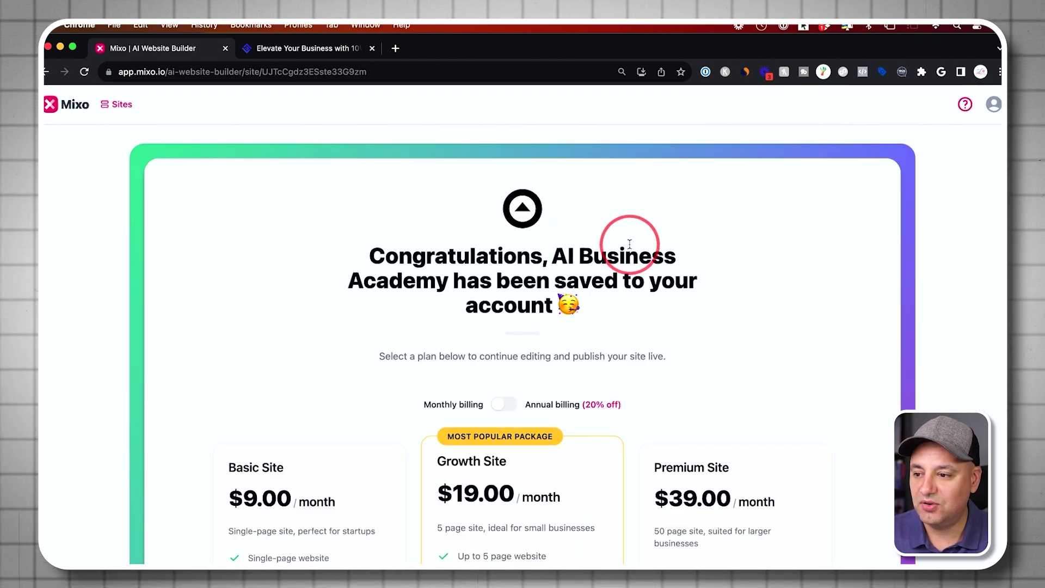
scroll(630, 243, "down", 4)
scroll(629, 243, "down", 1)
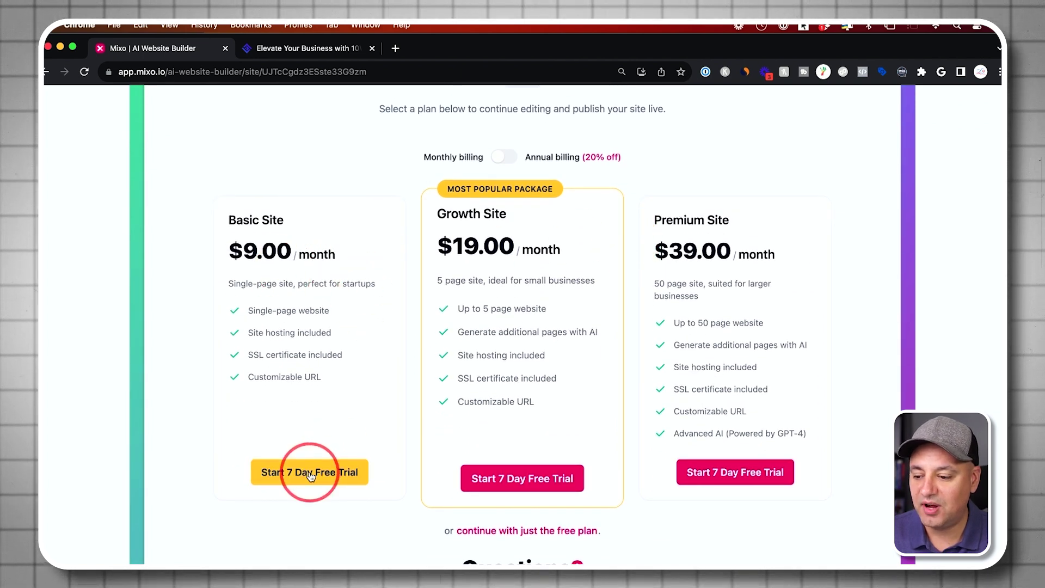
scroll(367, 375, "down", 5)
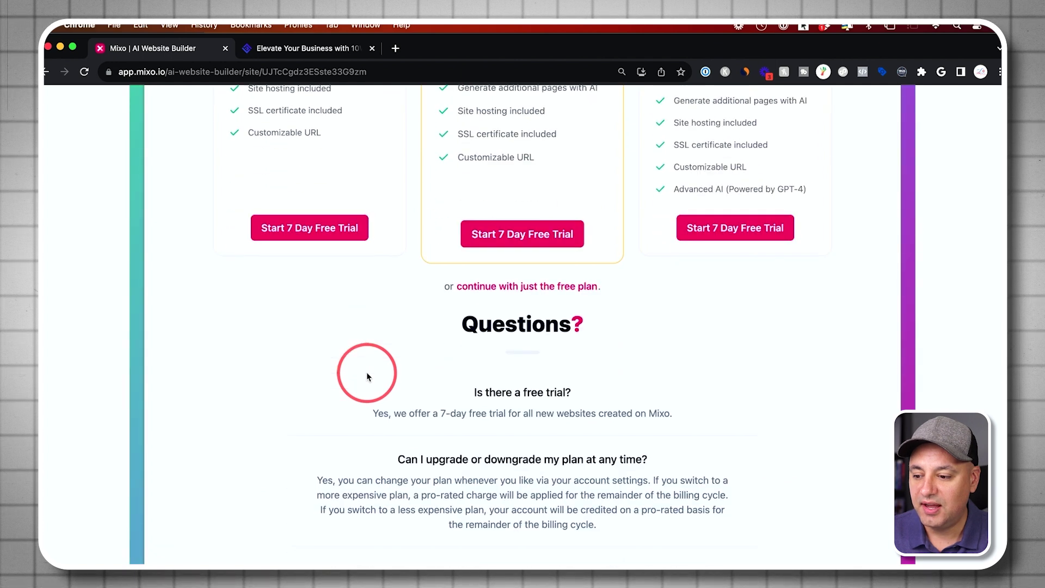
scroll(367, 376, "up", 10)
scroll(367, 376, "down", 8)
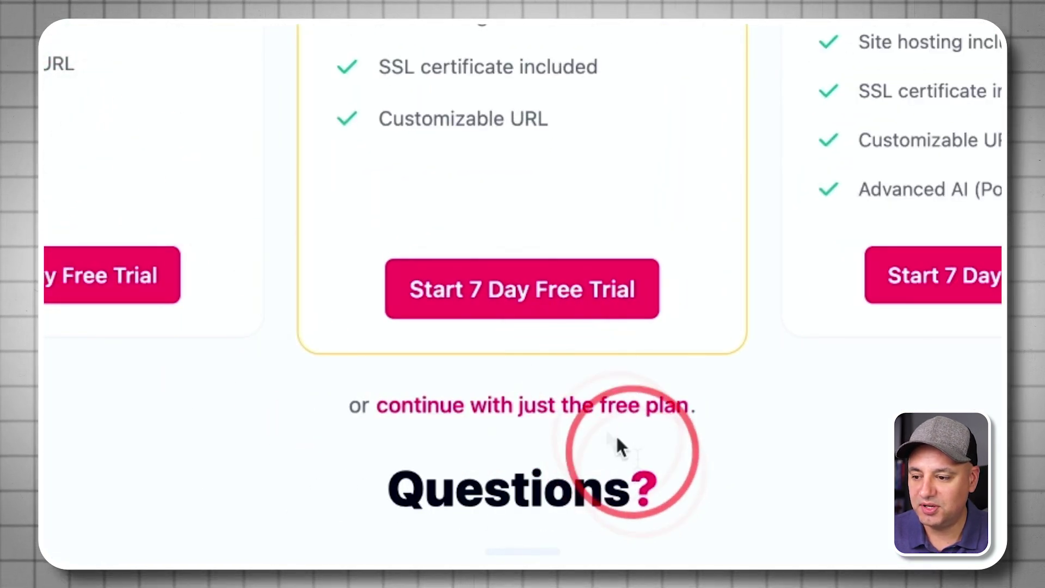
left_click(541, 415)
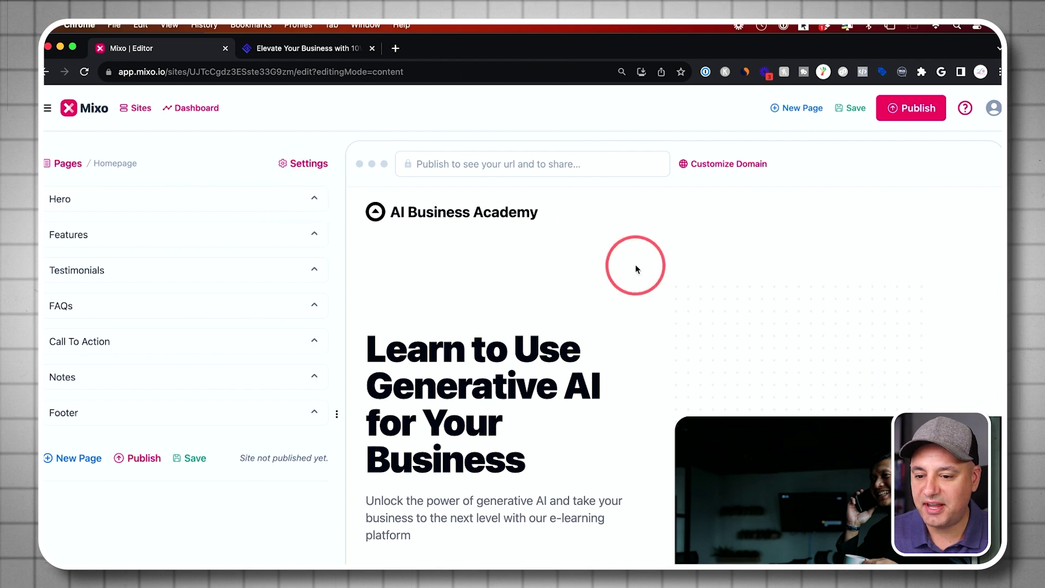
Step: Delete the stray test text so the hero title reads 'Learn to Use Generative AI for Your Business'
left_click(310, 204)
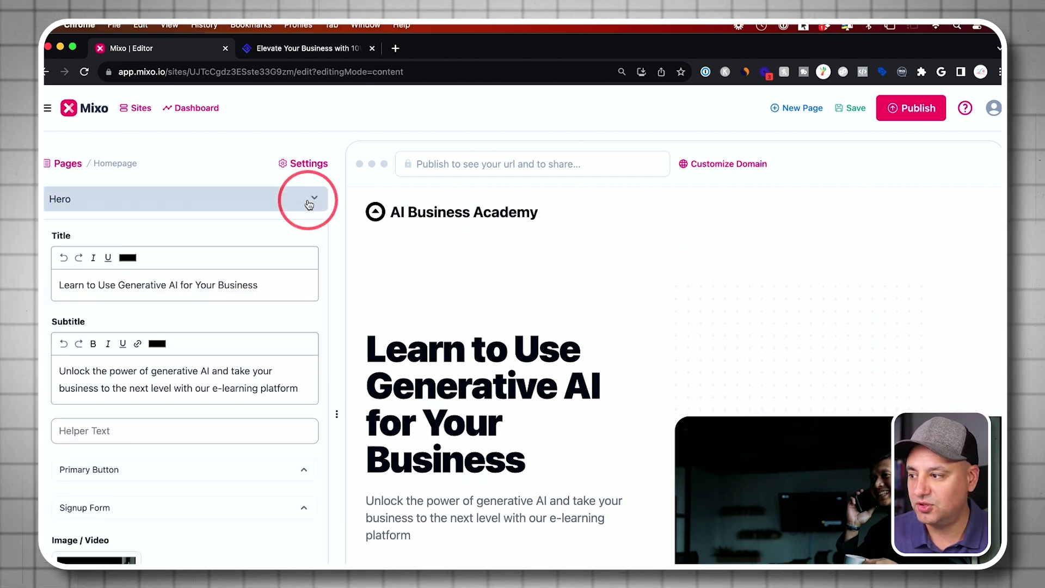
left_click(181, 285)
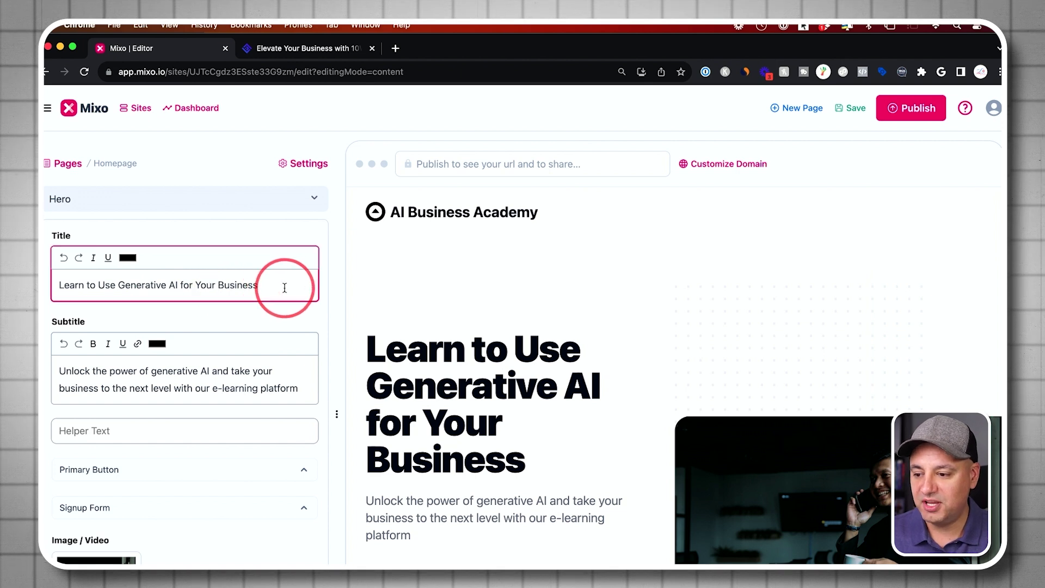
type("asdfa")
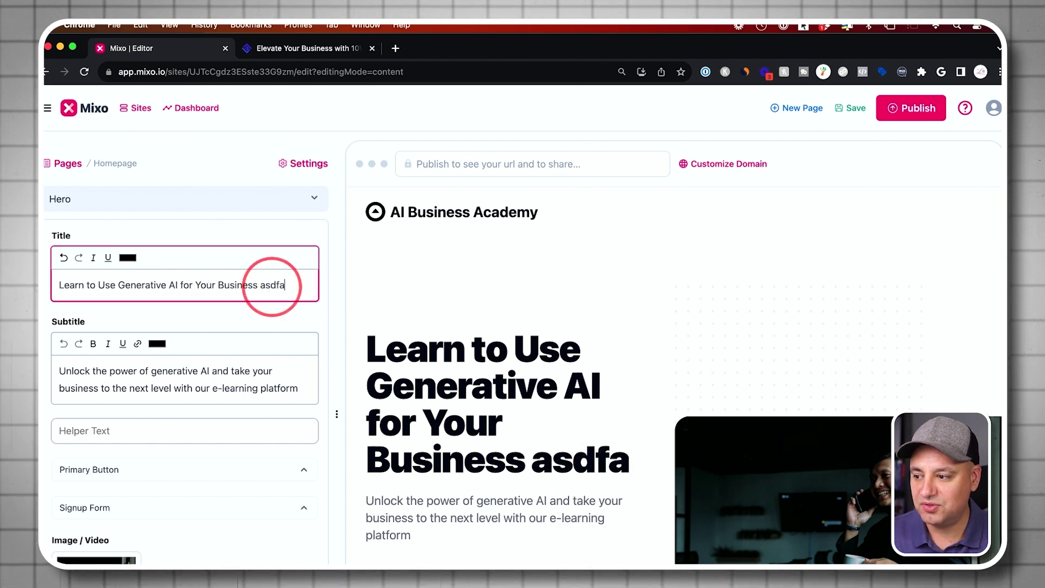
type("sdf")
left_click_drag(262, 284, 323, 288)
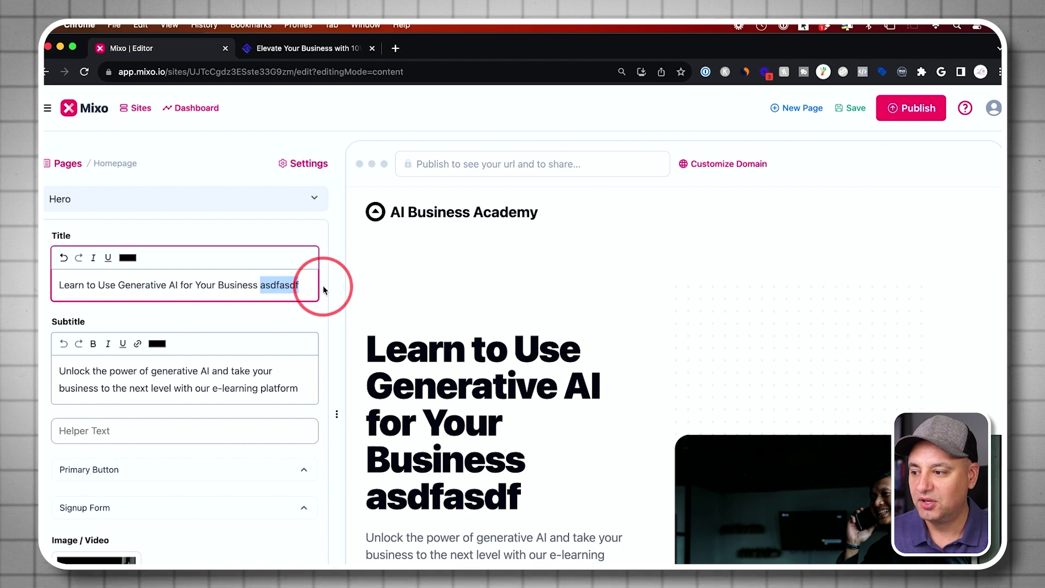
key("BackSpace")
key("BackSpace")
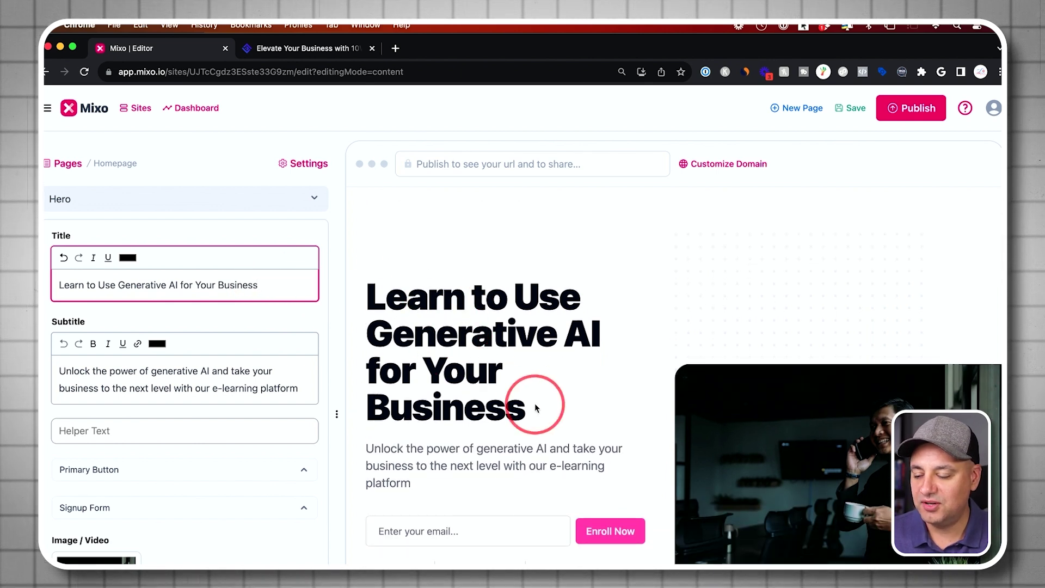
scroll(215, 344, "down", 1)
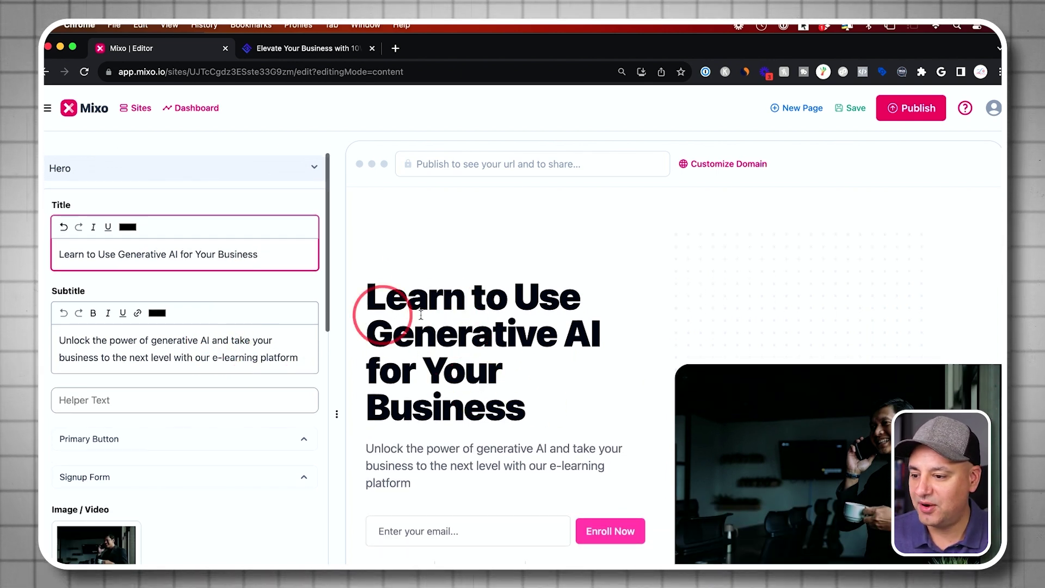
scroll(432, 303, "down", 2)
scroll(453, 418, "down", 1)
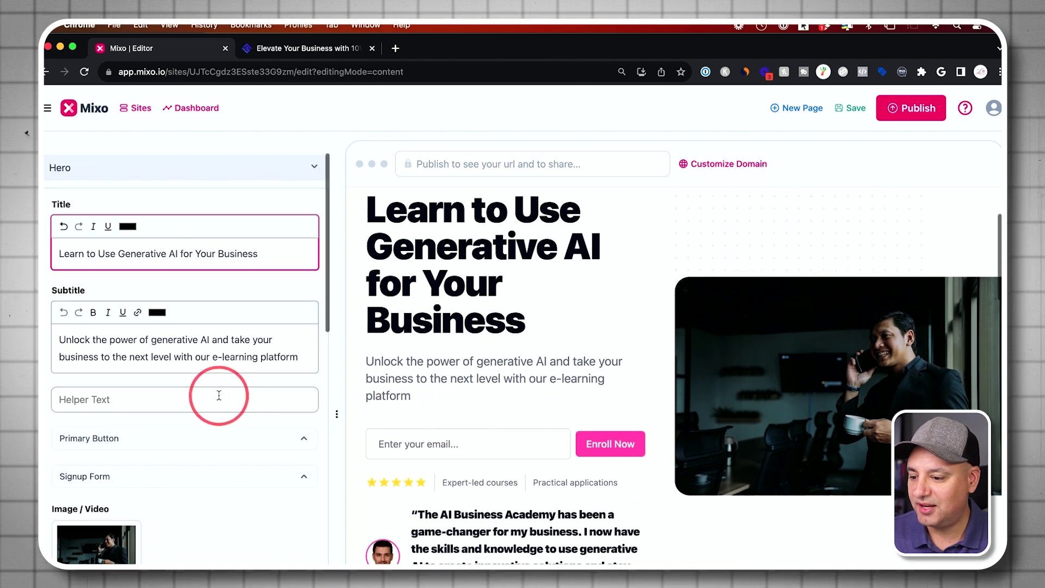
scroll(217, 392, "down", 3)
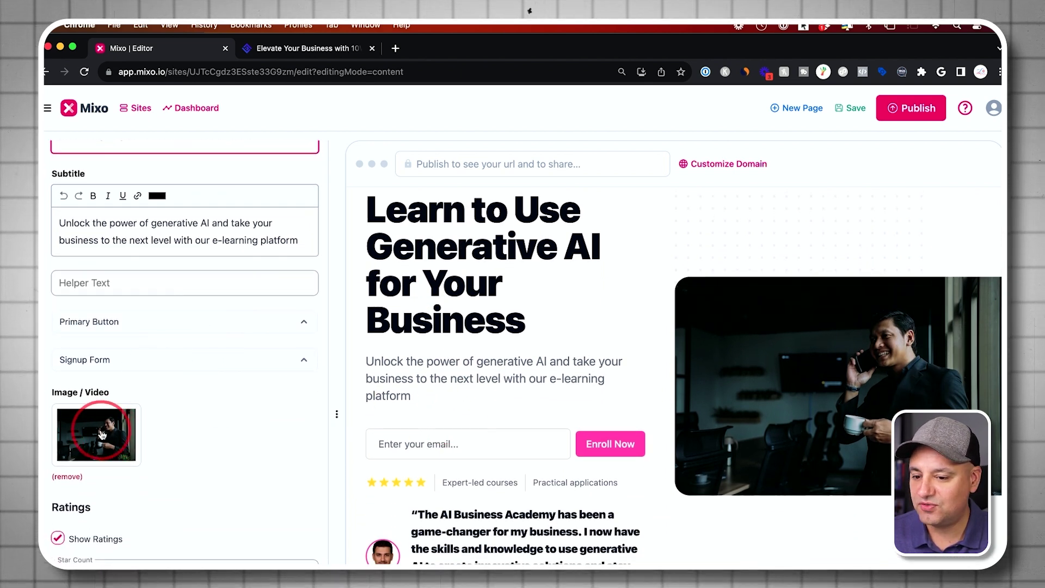
Step: Search Unsplash for 'business ai', then 'ai', and use the blue AI letterform photo as hero image
left_click(93, 445)
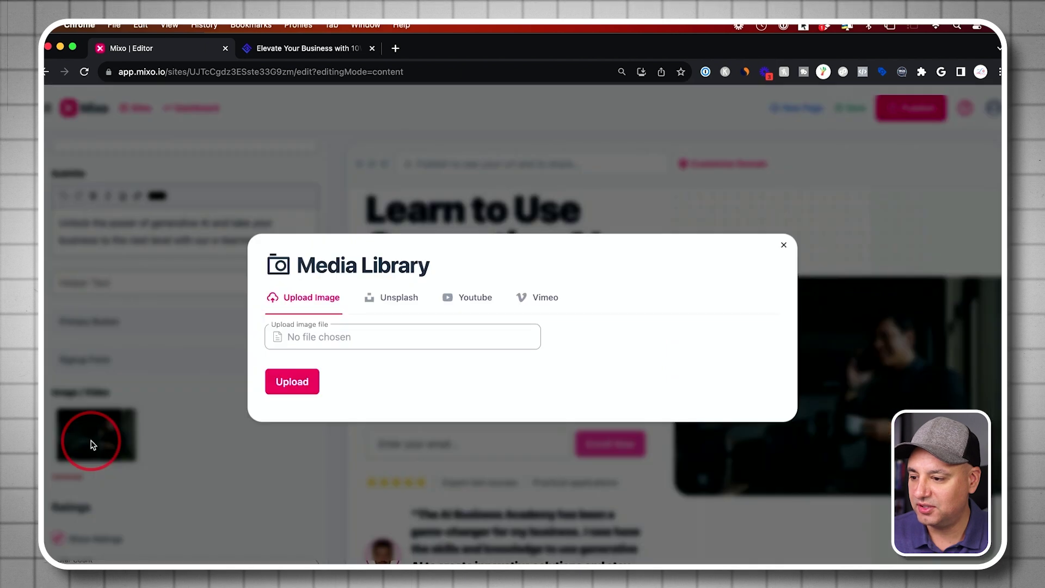
left_click(397, 300)
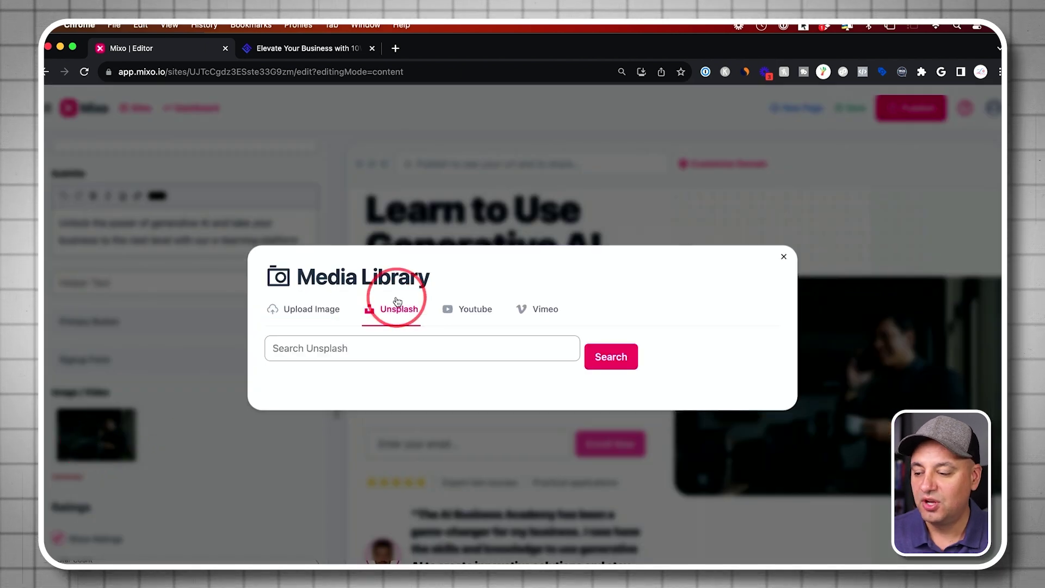
left_click(388, 354)
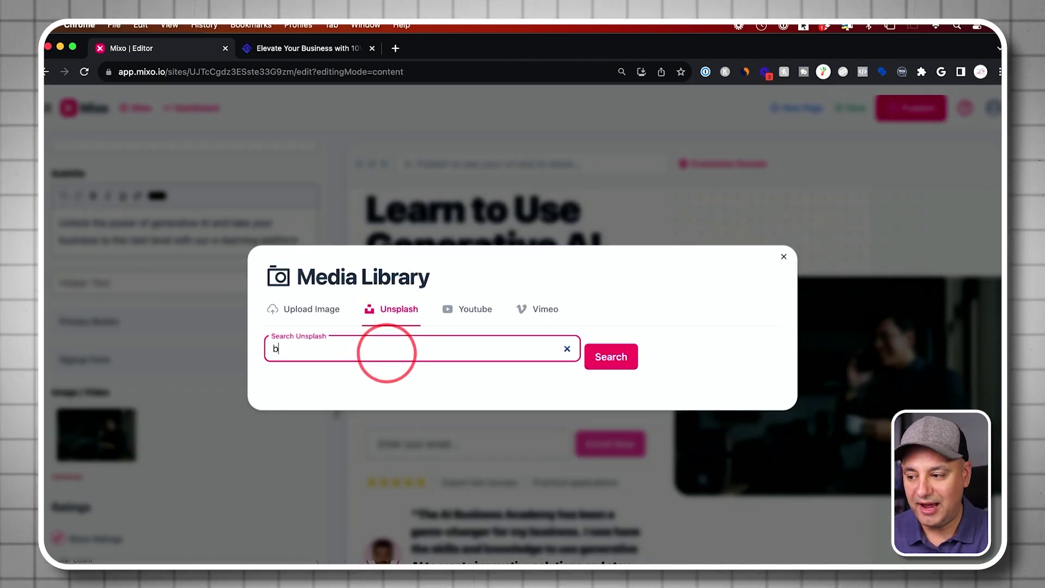
type("business ai")
key("Return")
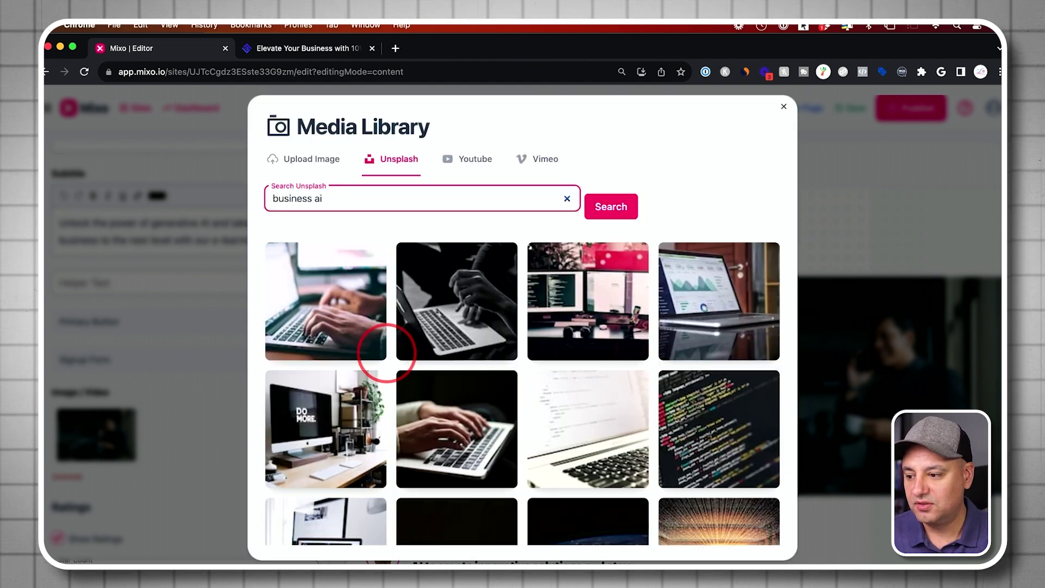
scroll(662, 370, "down", 3)
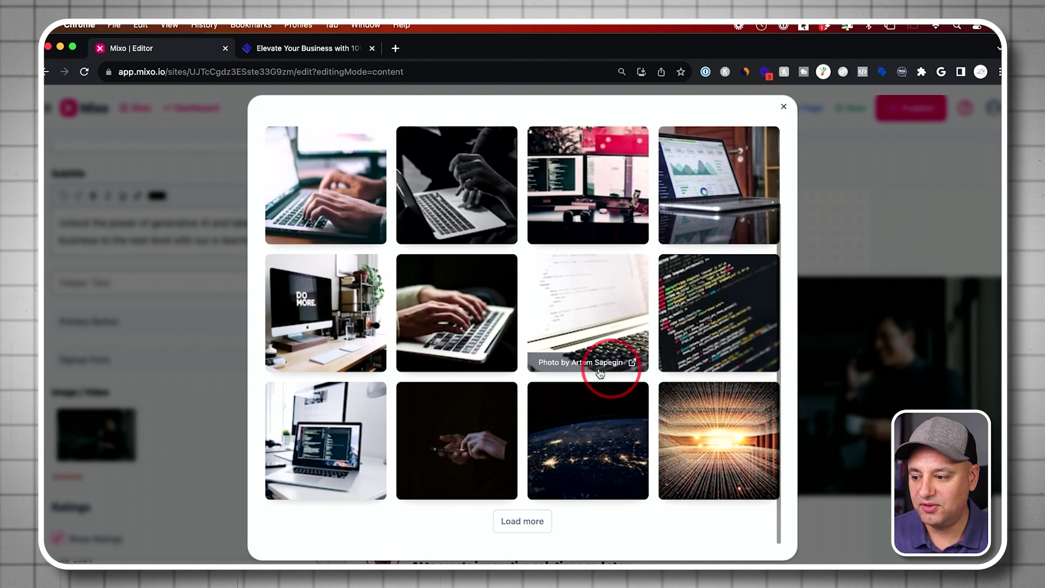
scroll(435, 348, "up", 3)
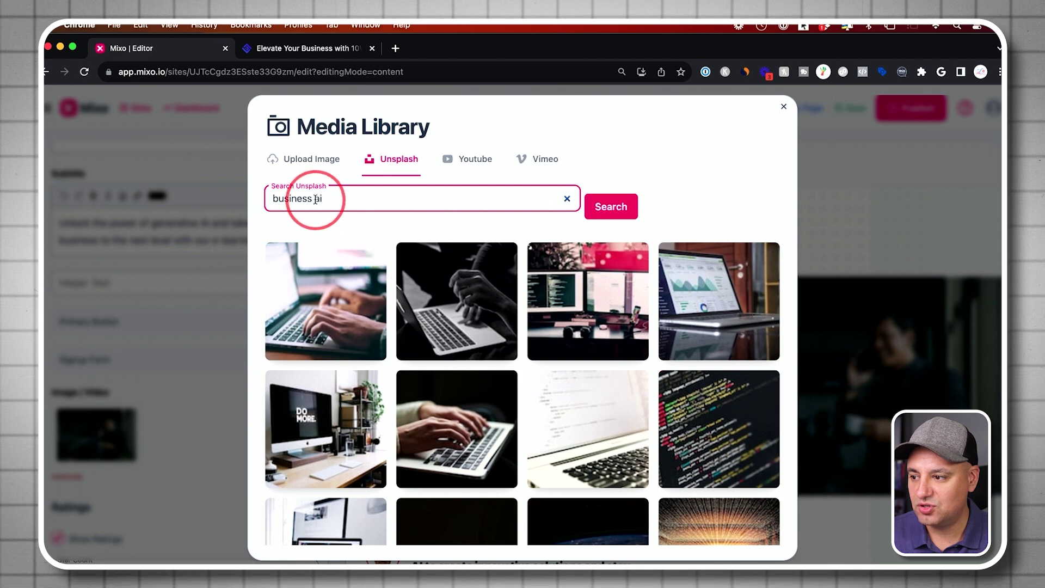
key("BackSpace")
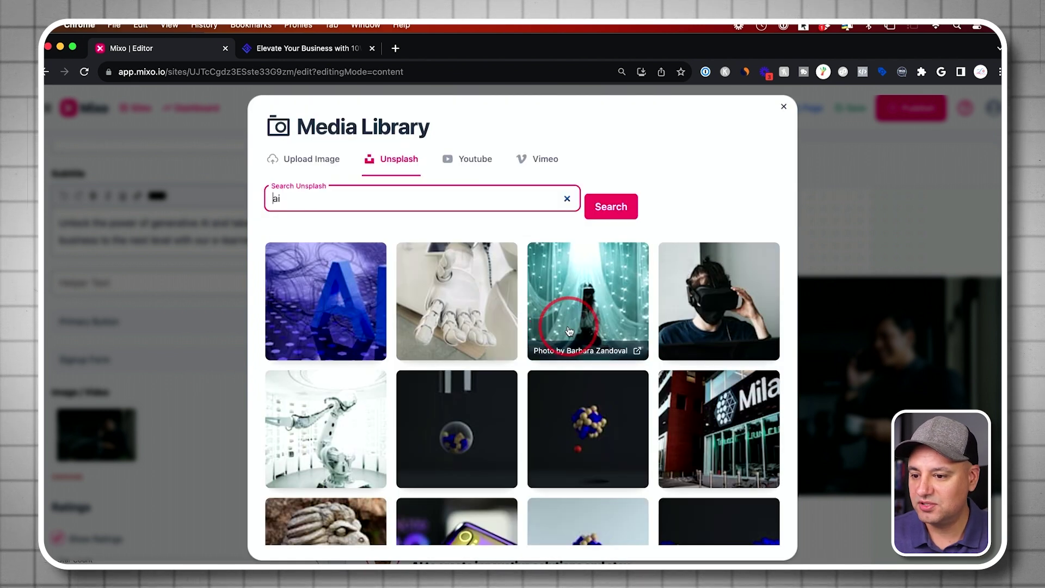
left_click(332, 301)
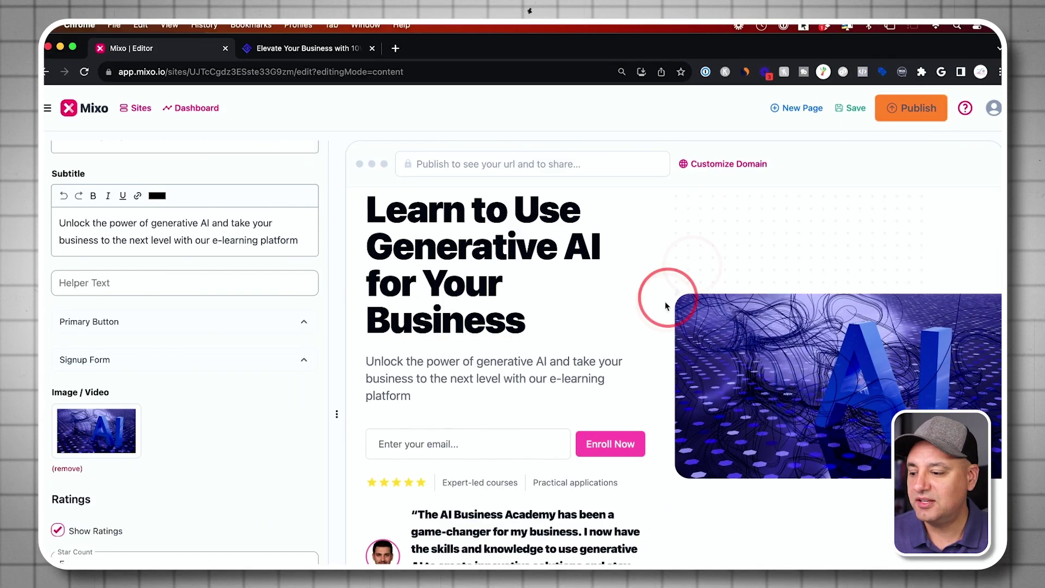
scroll(665, 301, "down", 10)
Step: Look over the live AI Business Academy page, then switch to the 10Web homepage tab
scroll(664, 301, "up", 15)
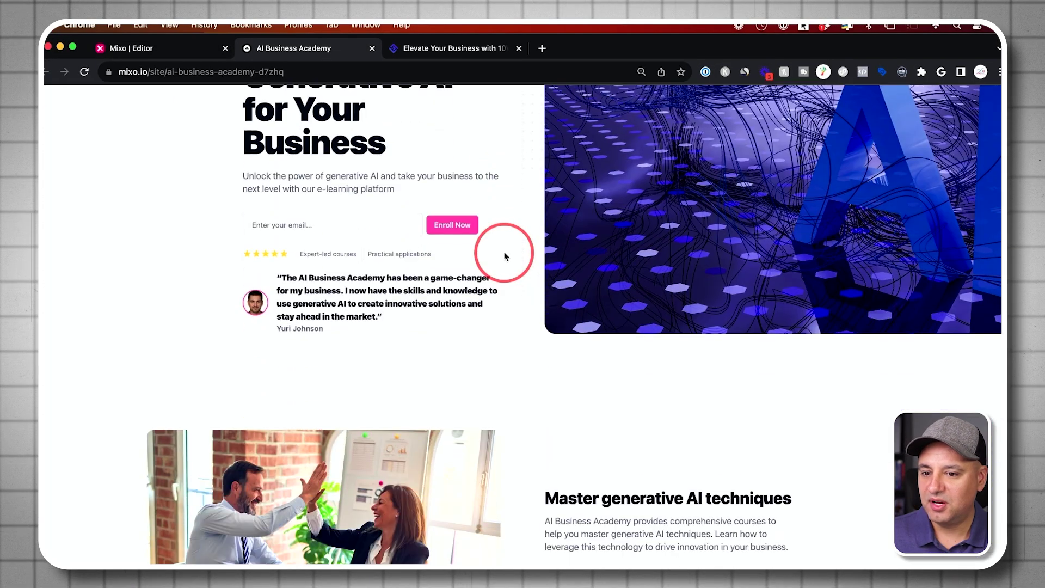
scroll(504, 256, "down", 3)
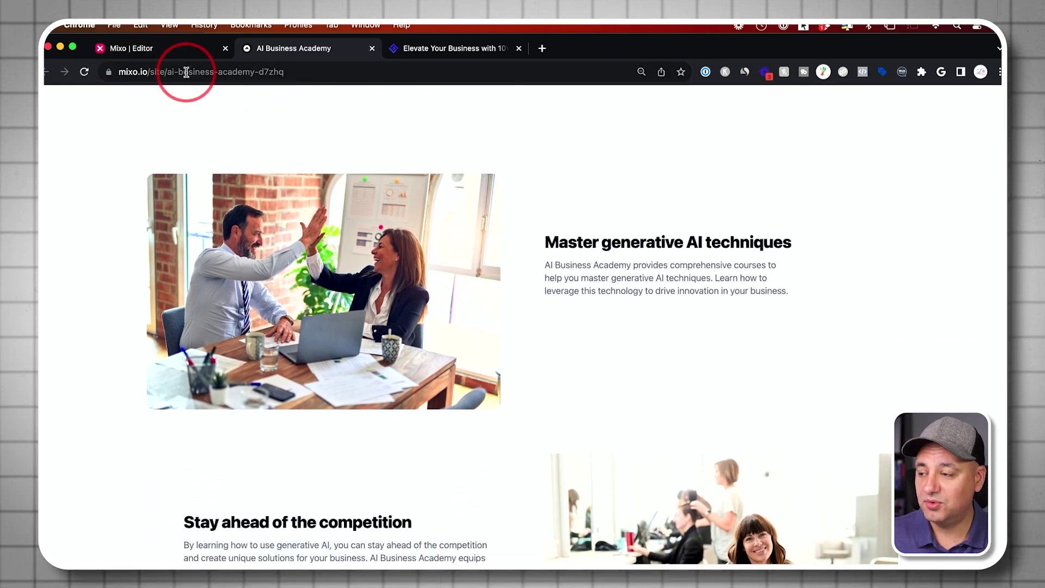
scroll(544, 221, "down", 3)
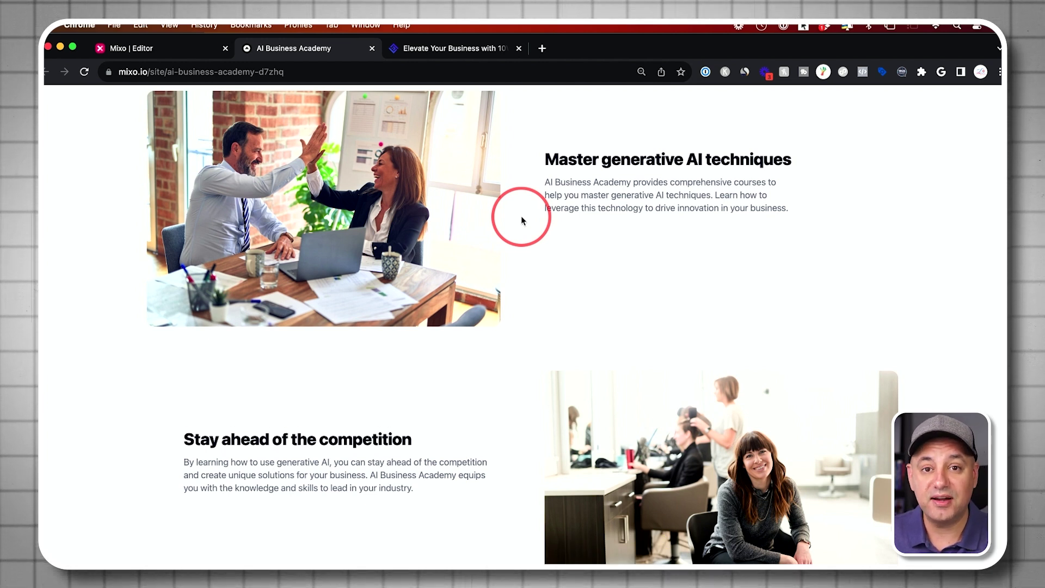
key("ctrl+Tab")
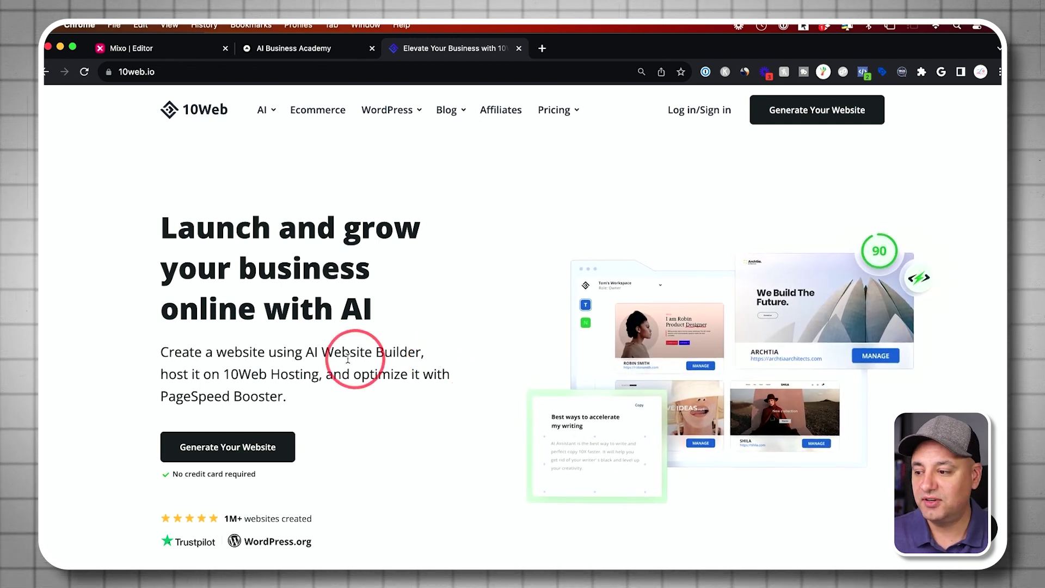
Step: Start a new 10Web site via Generate Your Website and 'Create a new website with AI'
left_click_drag(308, 351, 420, 352)
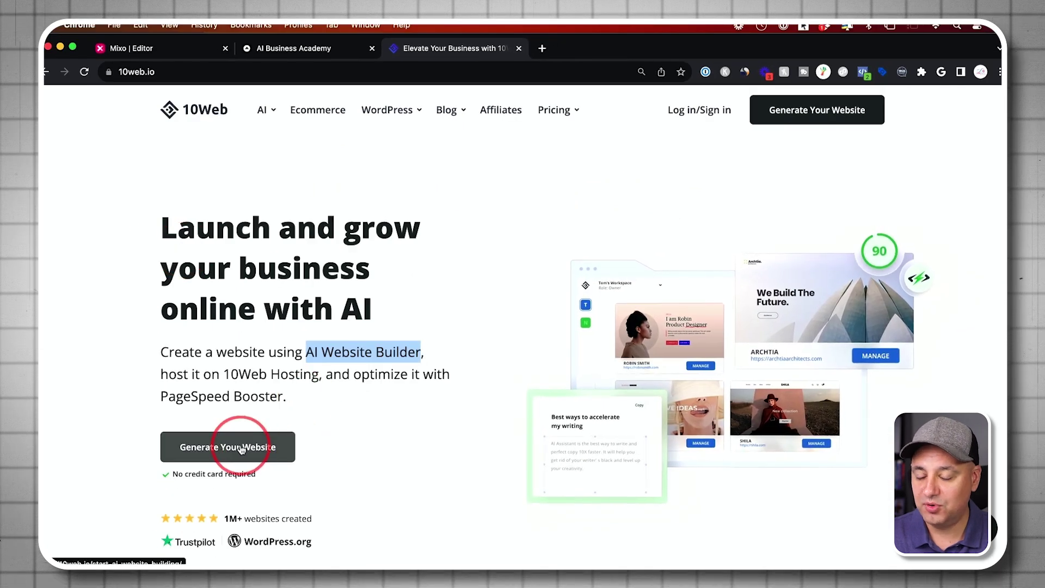
left_click(242, 450)
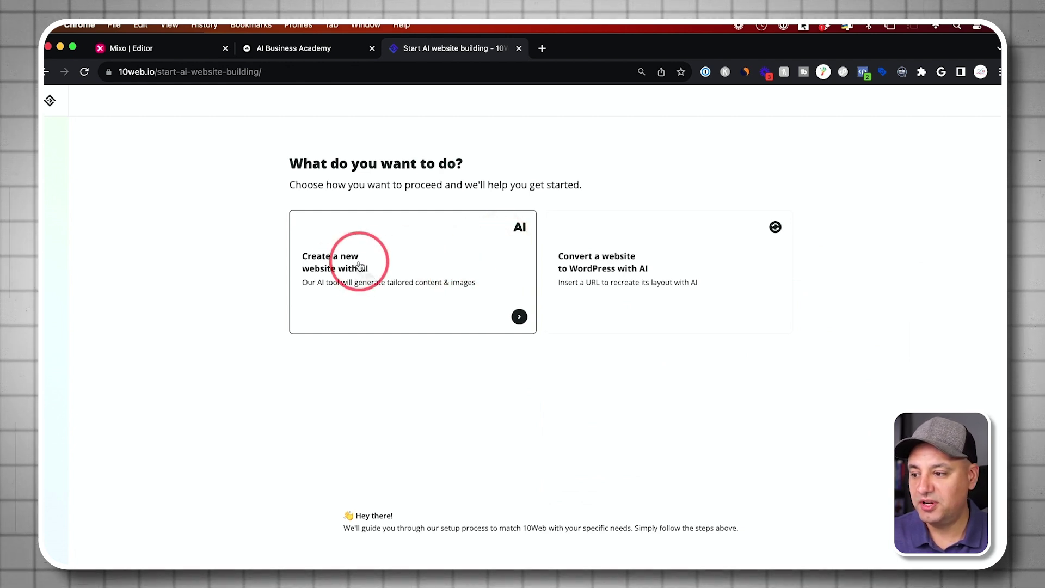
left_click(428, 256)
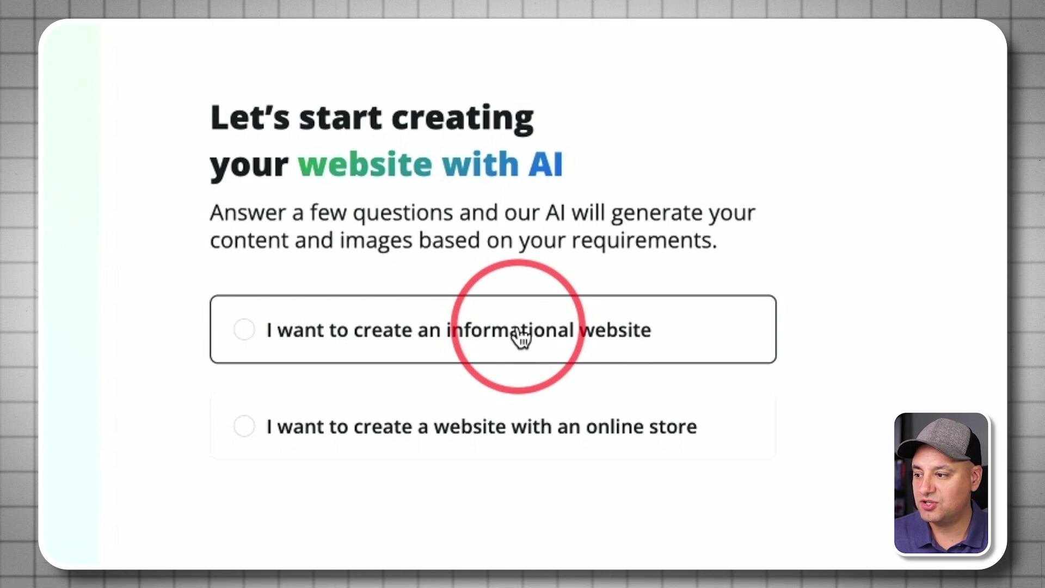
Step: Choose an informational website with business type 'Online trainings' and online payments switched on
left_click(392, 341)
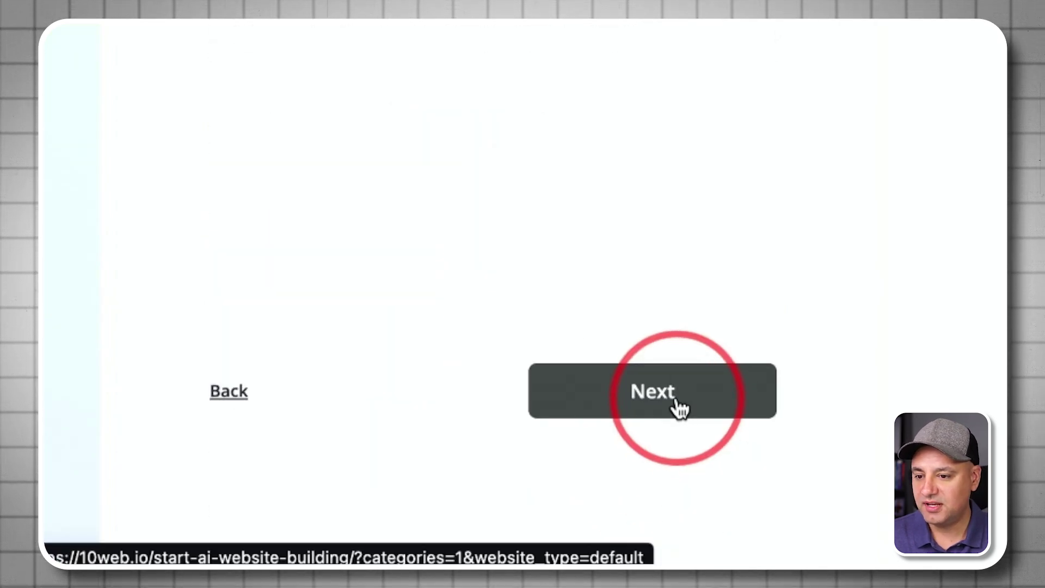
left_click(681, 408)
scroll(311, 350, "down", 6)
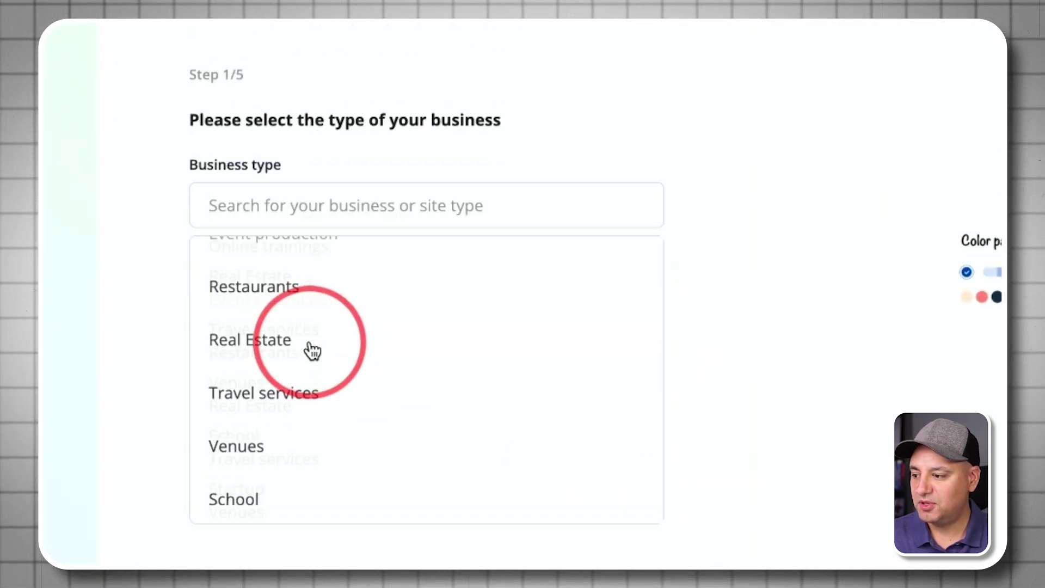
scroll(311, 350, "up", 5)
scroll(308, 350, "up", 2)
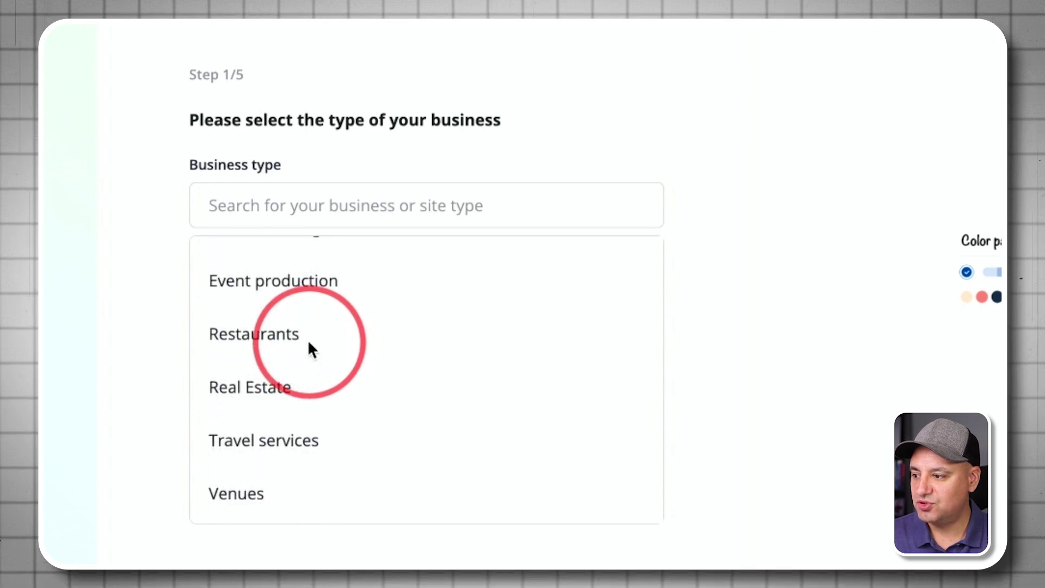
scroll(308, 350, "down", 2)
left_click(308, 350)
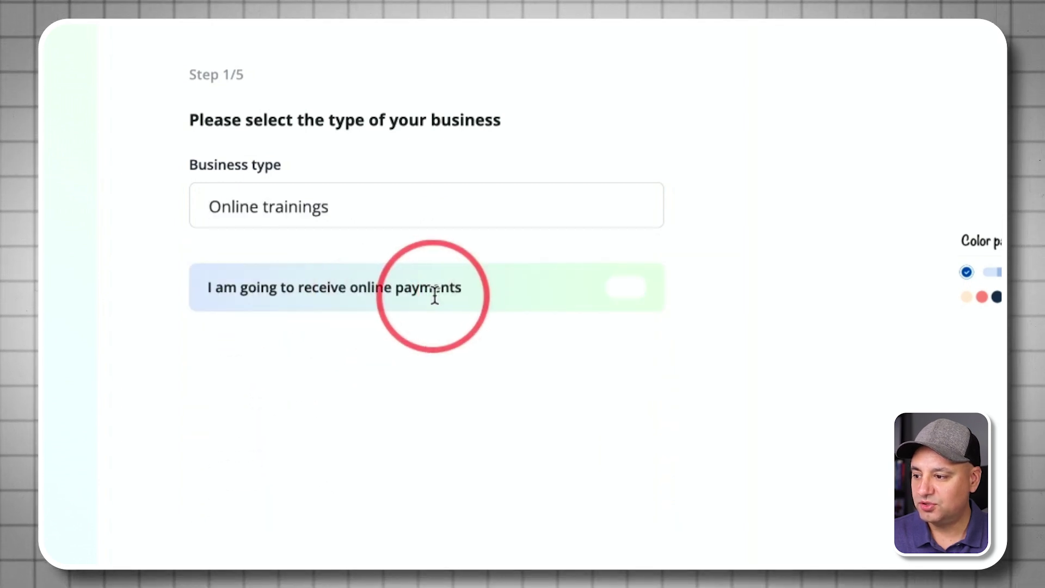
left_click(622, 293)
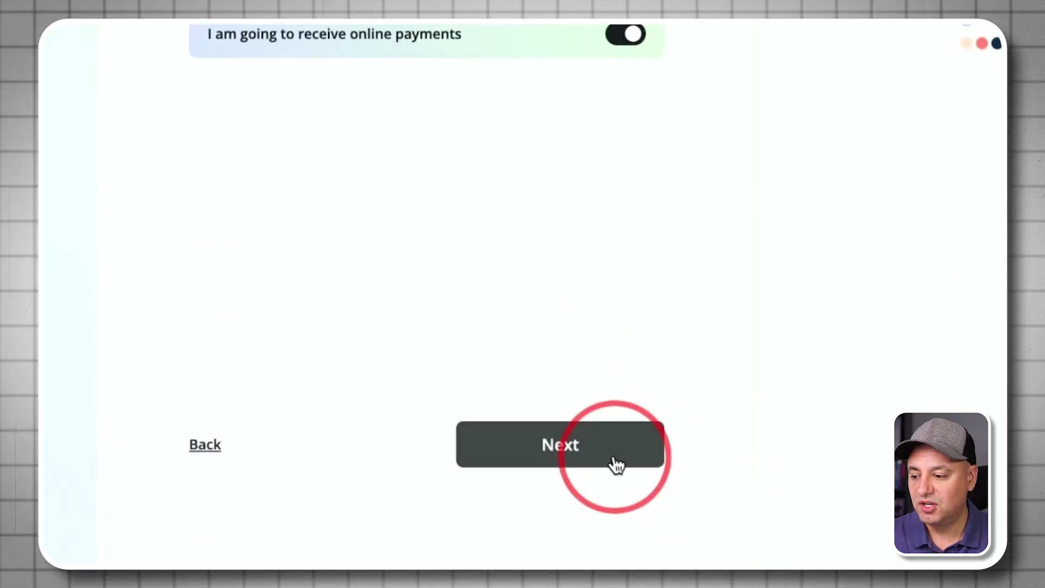
left_click(623, 452)
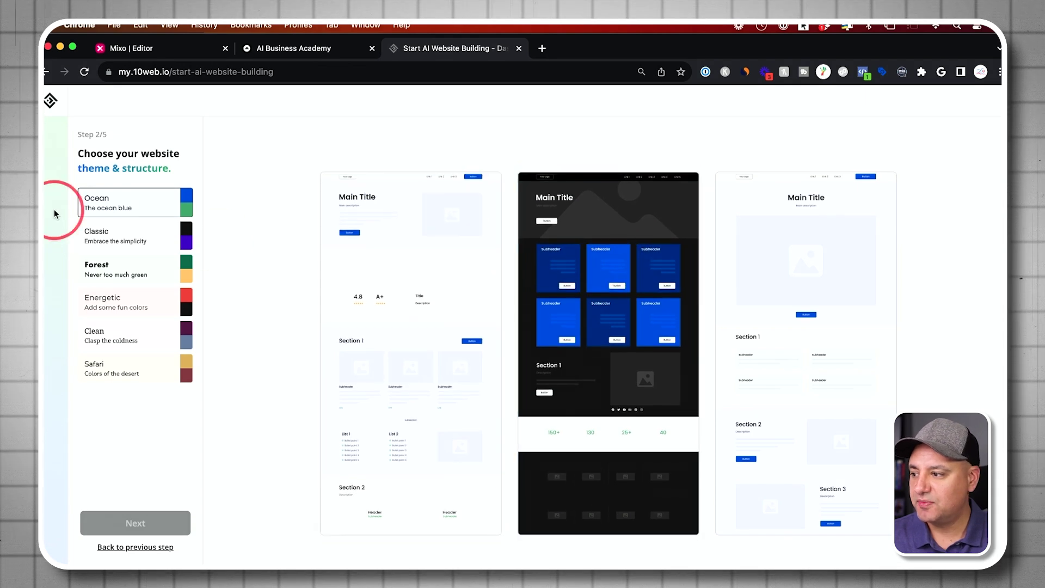
Step: Apply the Ocean colour theme and choose the dark middle layout template
left_click(113, 239)
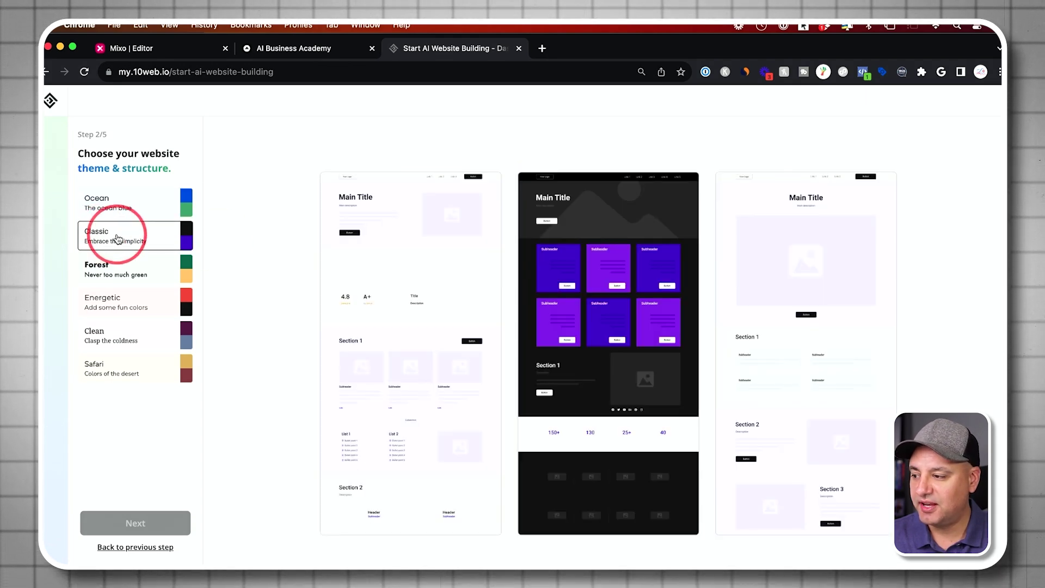
left_click(115, 205)
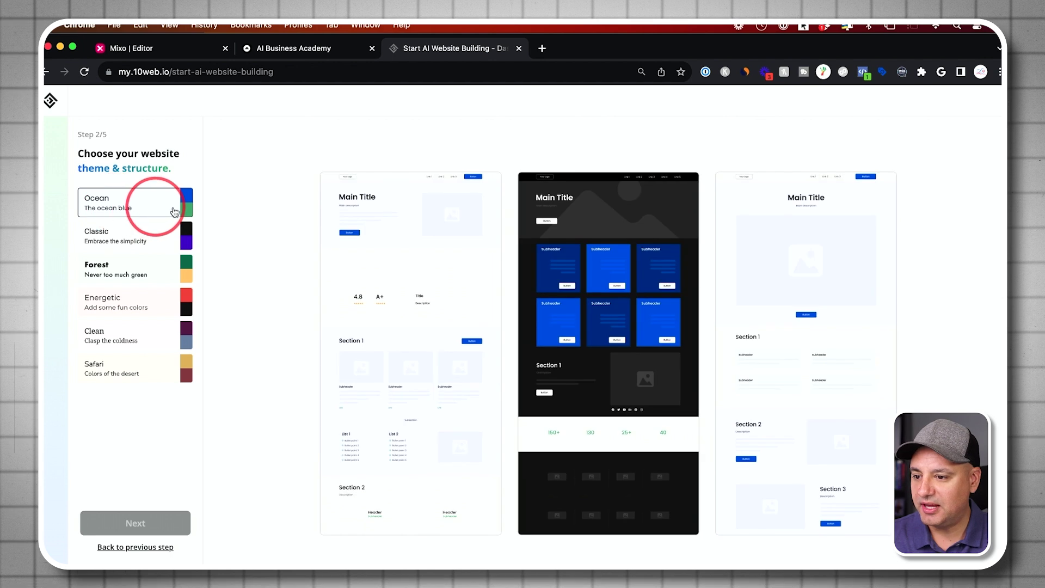
mouse_move(571, 280)
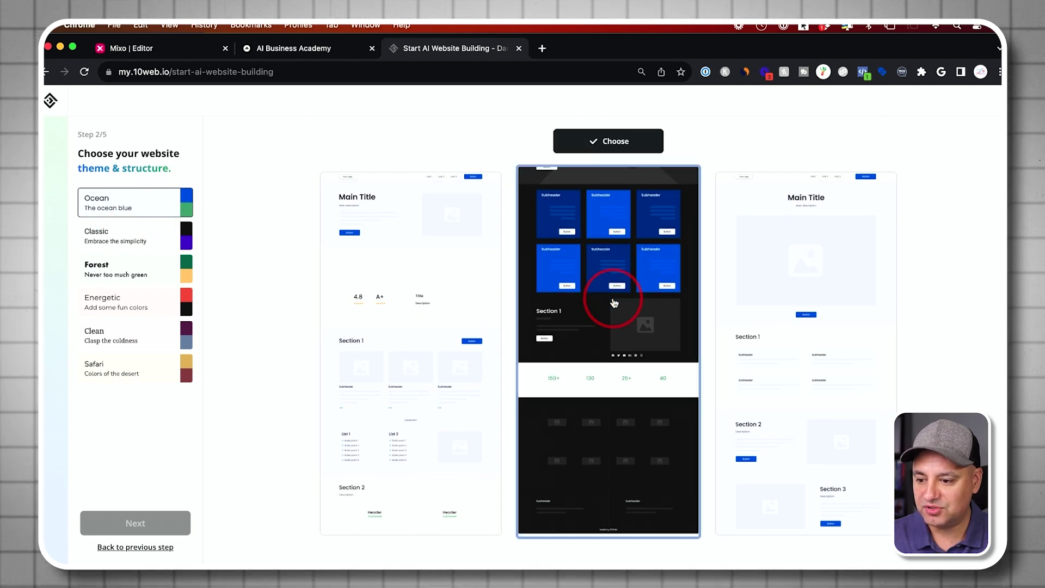
scroll(614, 302, "up", 2)
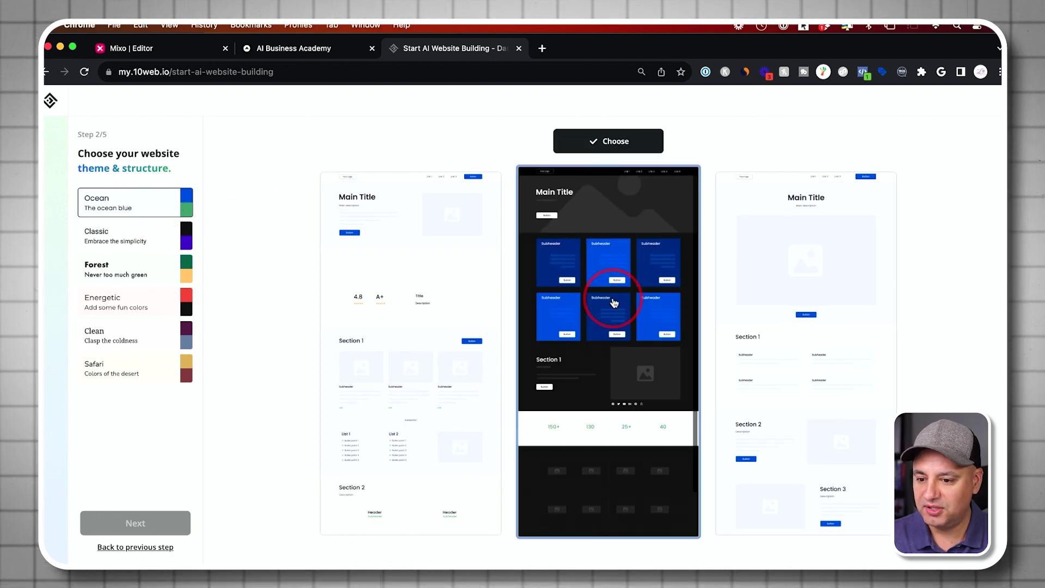
left_click(598, 220)
mouse_move(330, 349)
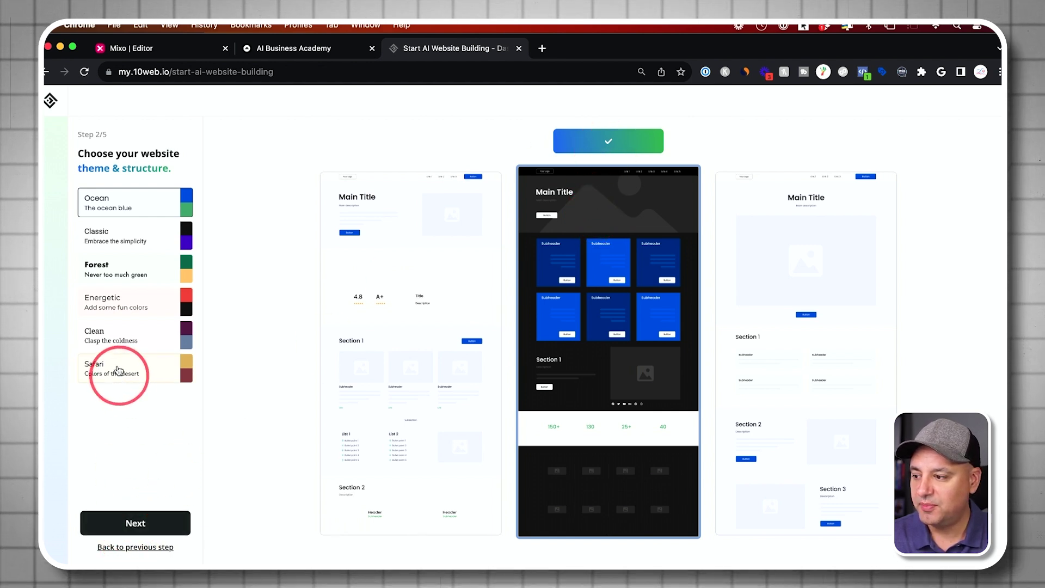
left_click(127, 529)
left_click(589, 430)
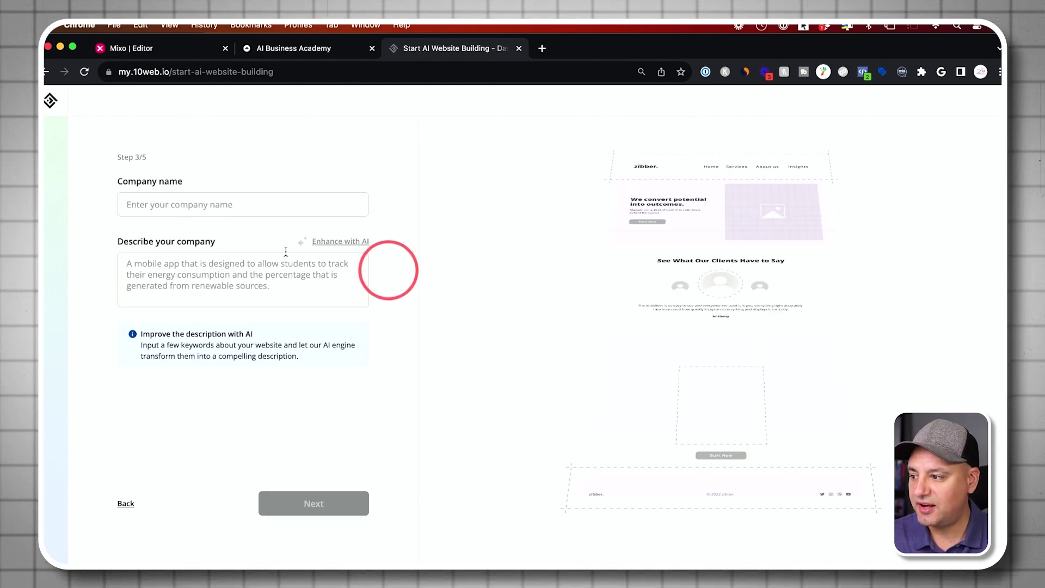
Step: Enter company name 'Skill Leap AI' with a description of its online AI trainings
left_click(197, 207)
type("SKill Leap AI")
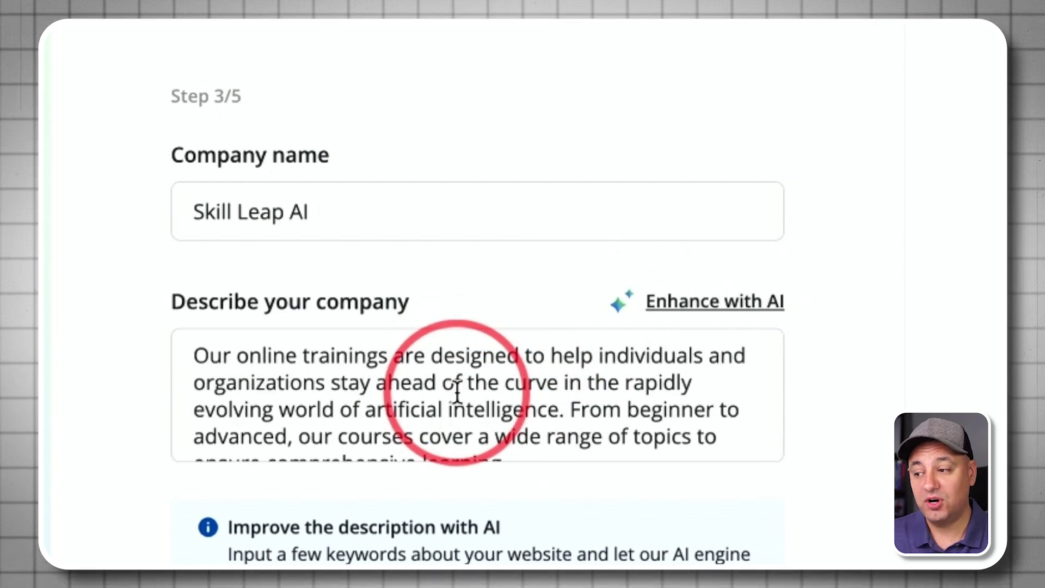
scroll(518, 408, "down", 1)
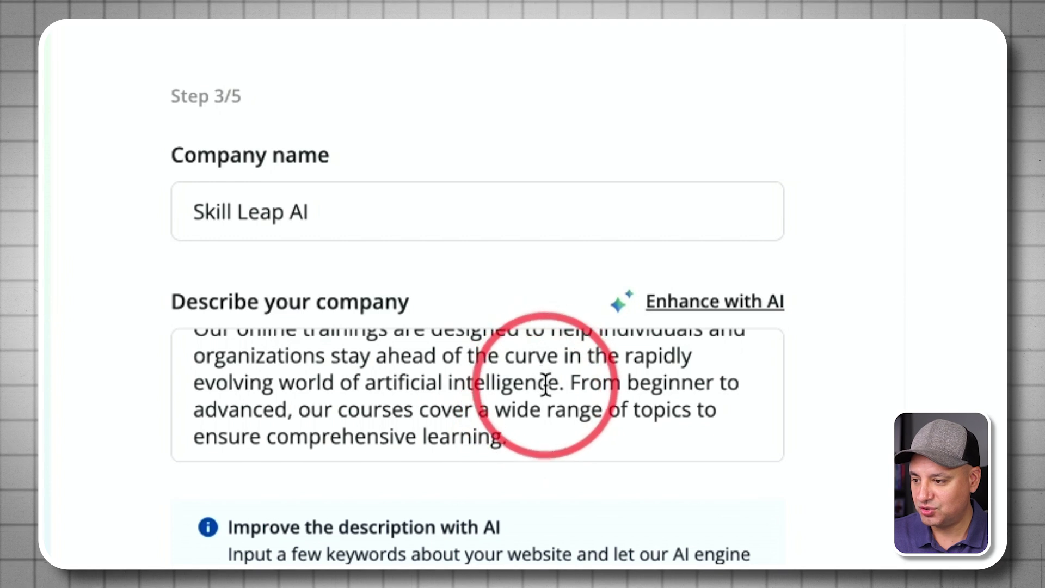
scroll(676, 549, "down", 10)
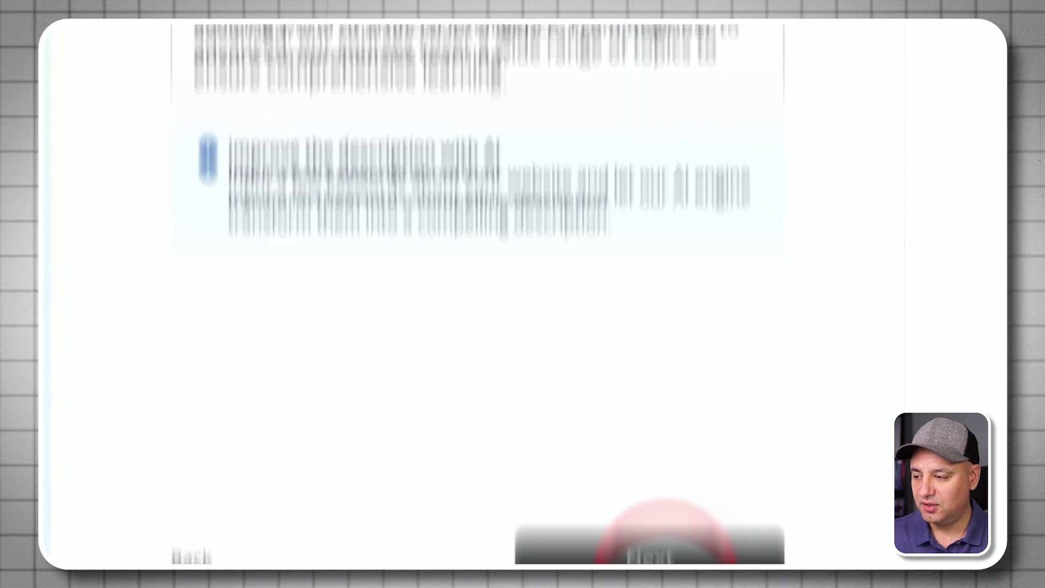
left_click(724, 449)
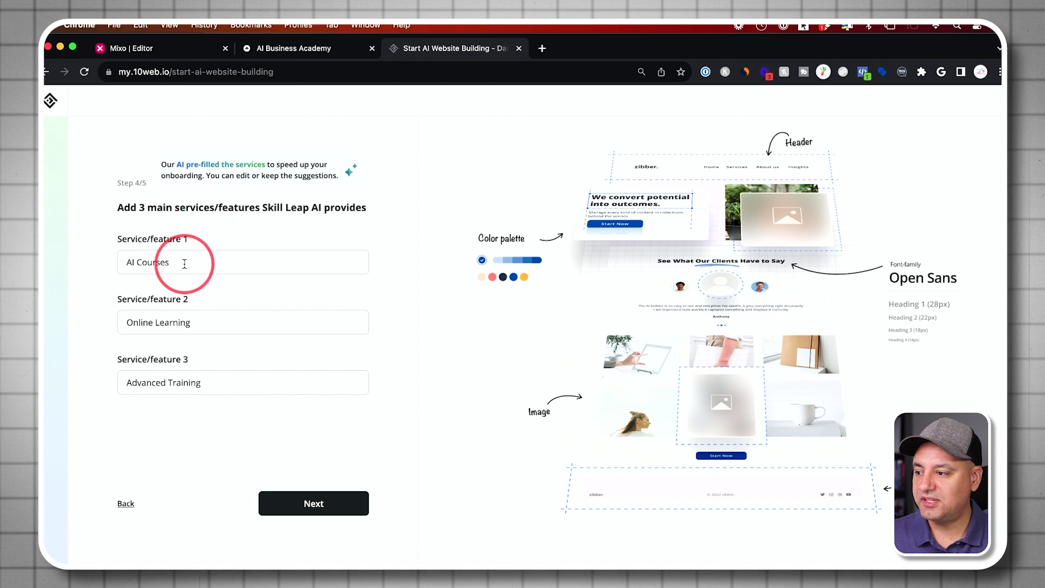
Step: Replace the second service 'Online Learning' with 'Tutorials', choose the Informal tone, and finalize setup
triple_click(367, 331)
type("Tutorials")
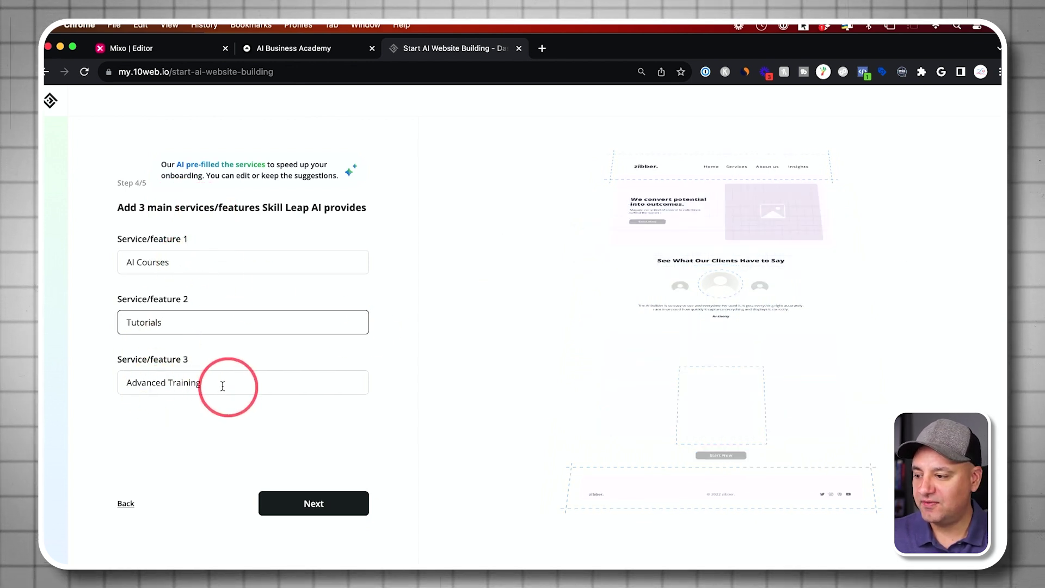
left_click(322, 503)
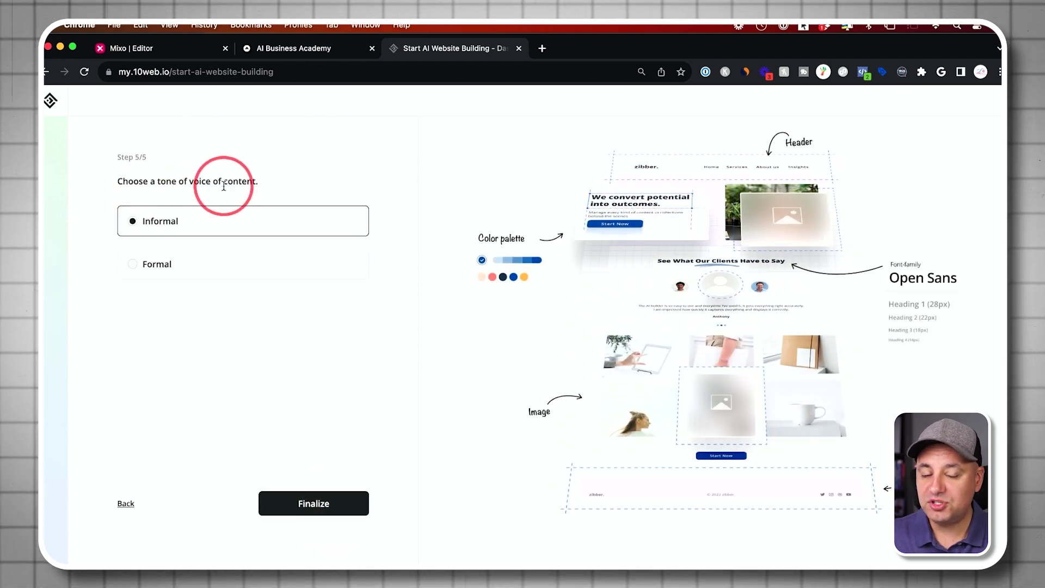
left_click(153, 266)
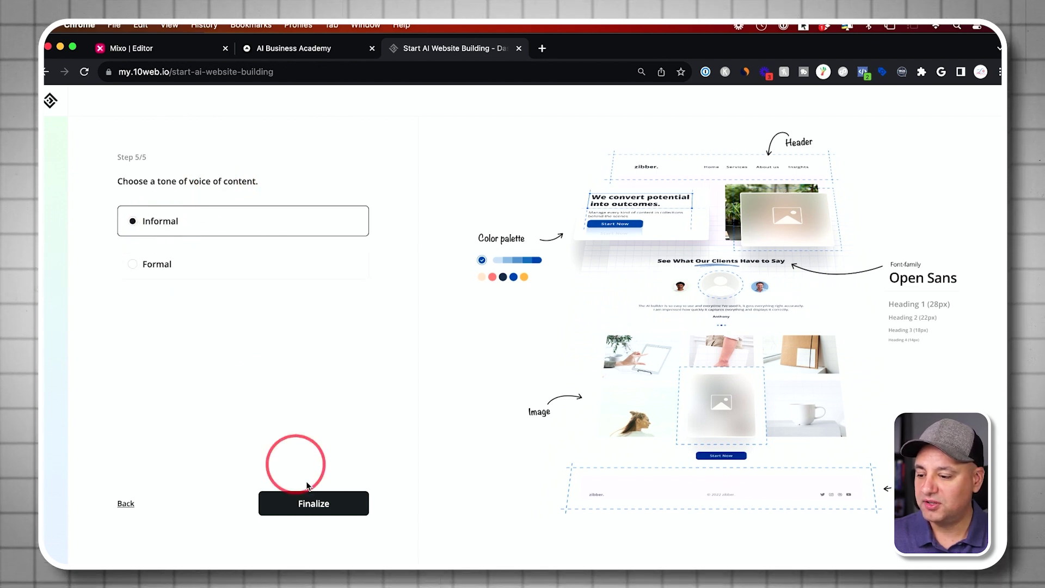
left_click(326, 501)
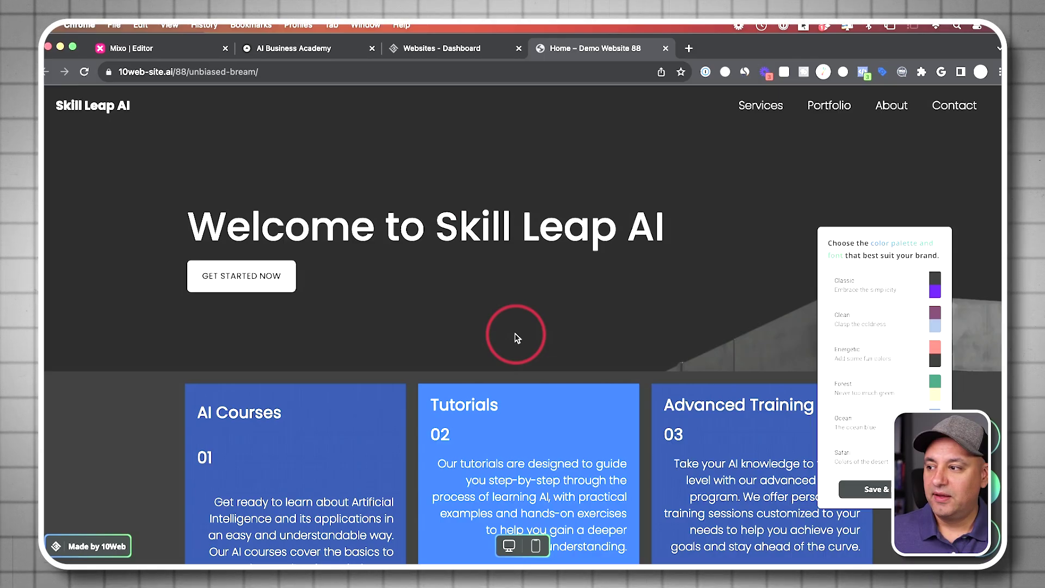
Step: Open the generated Skill Leap AI site with Preview & Edit
left_click(516, 366)
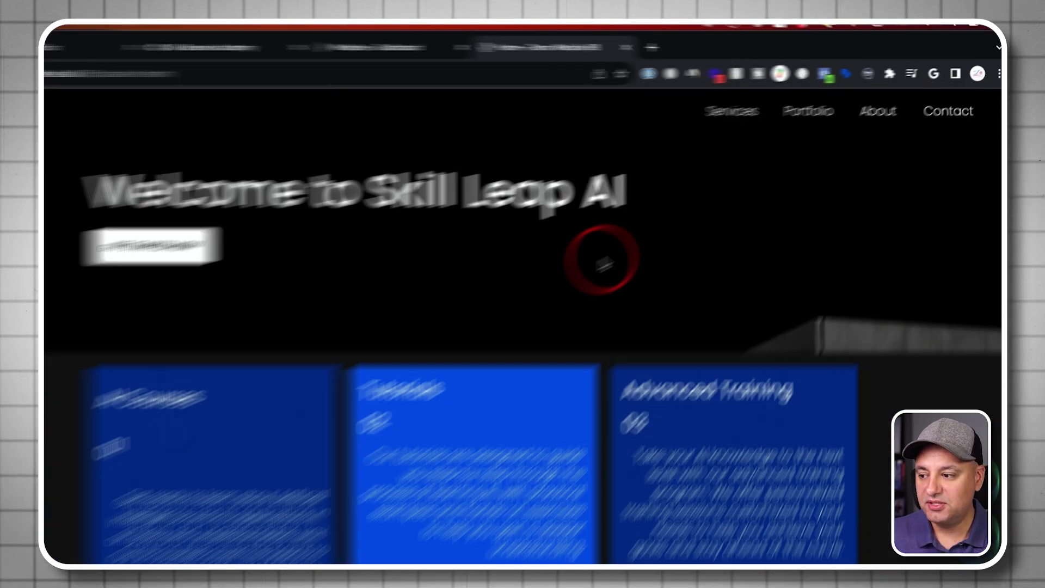
Step: Scroll through the Skill Leap AI home page, highlight 'Skill Leap AI' in the heading, then launch 10Web Builder
scroll(644, 237, "down", 2)
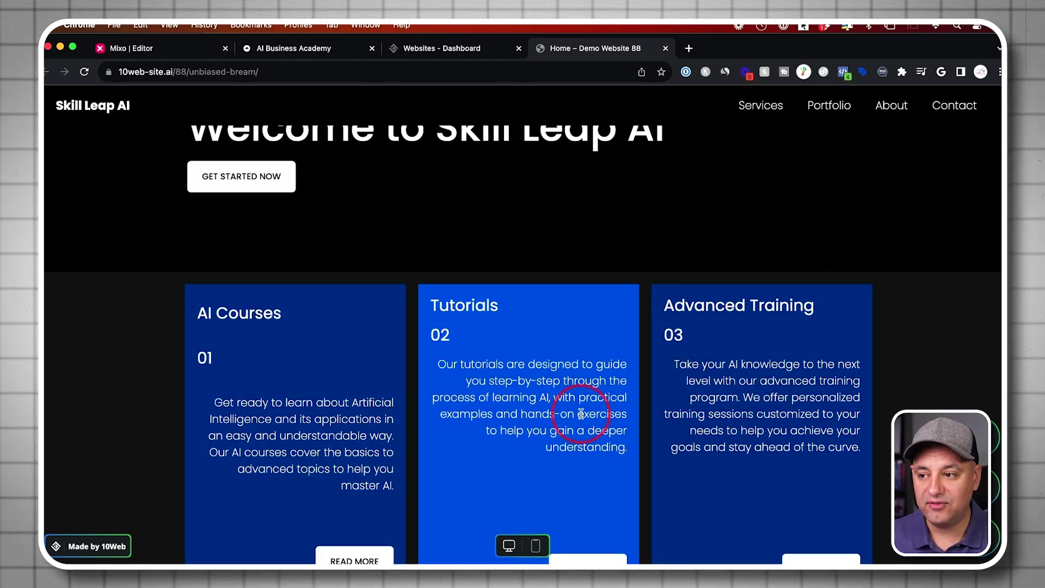
scroll(582, 414, "up", 3)
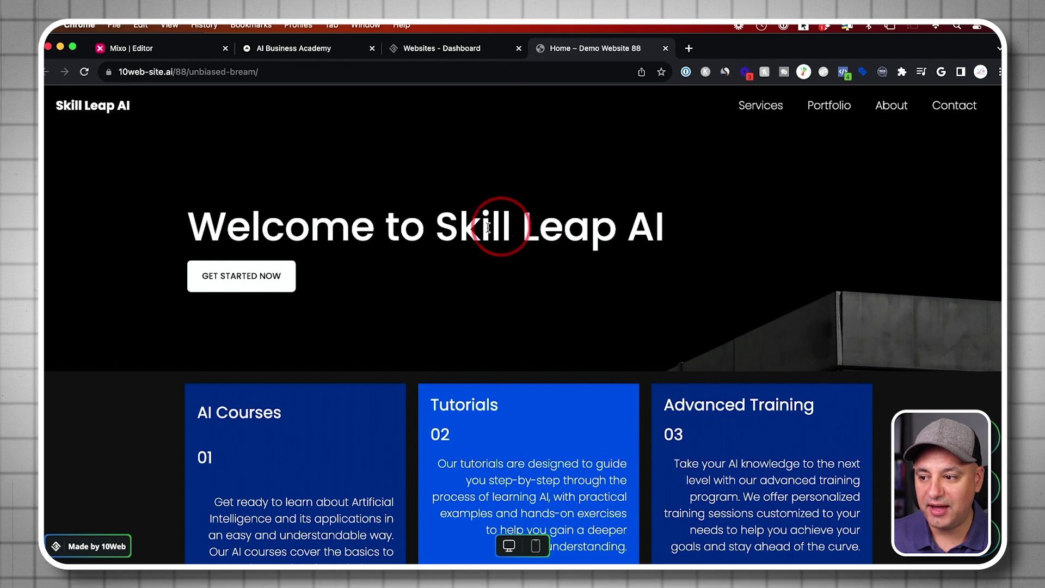
left_click_drag(441, 223, 720, 232)
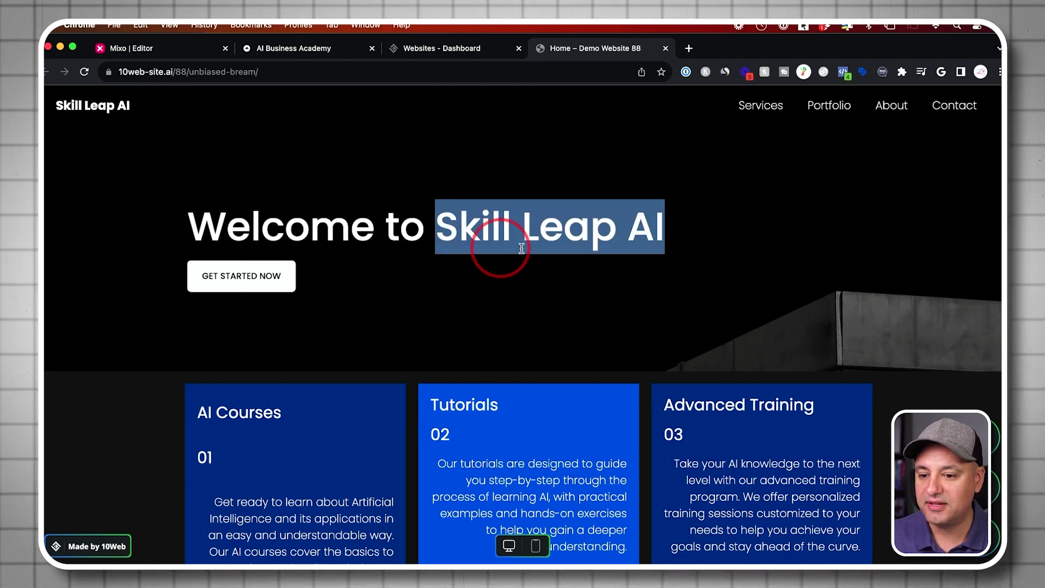
scroll(474, 305, "down", 15)
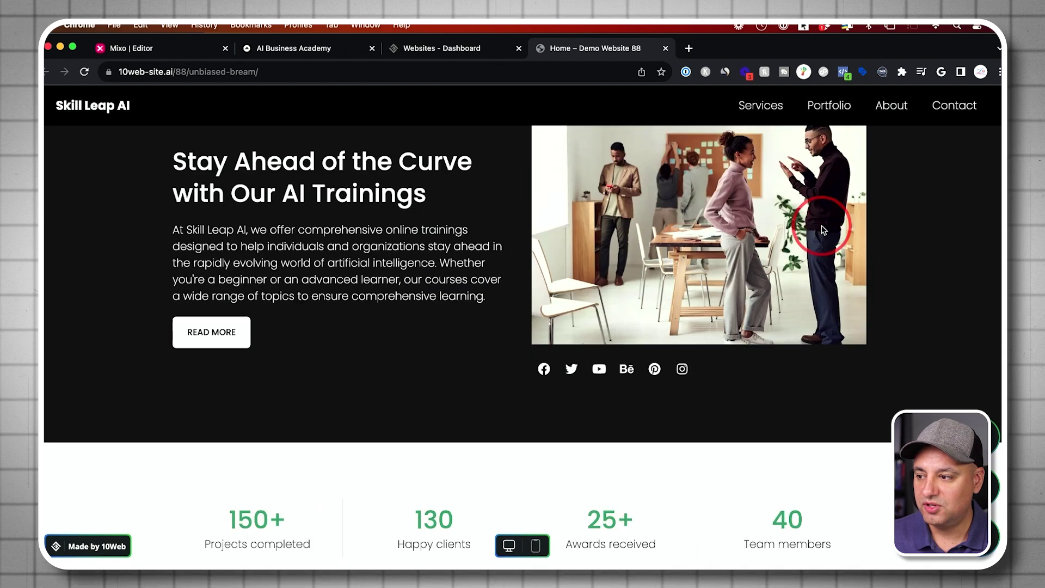
scroll(821, 233, "down", 8)
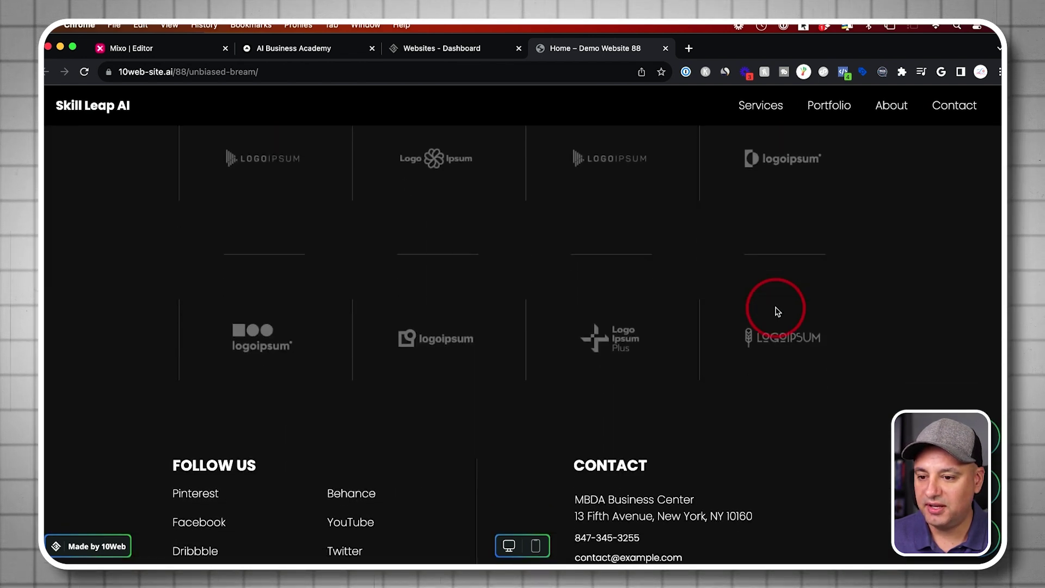
scroll(777, 312, "up", 6)
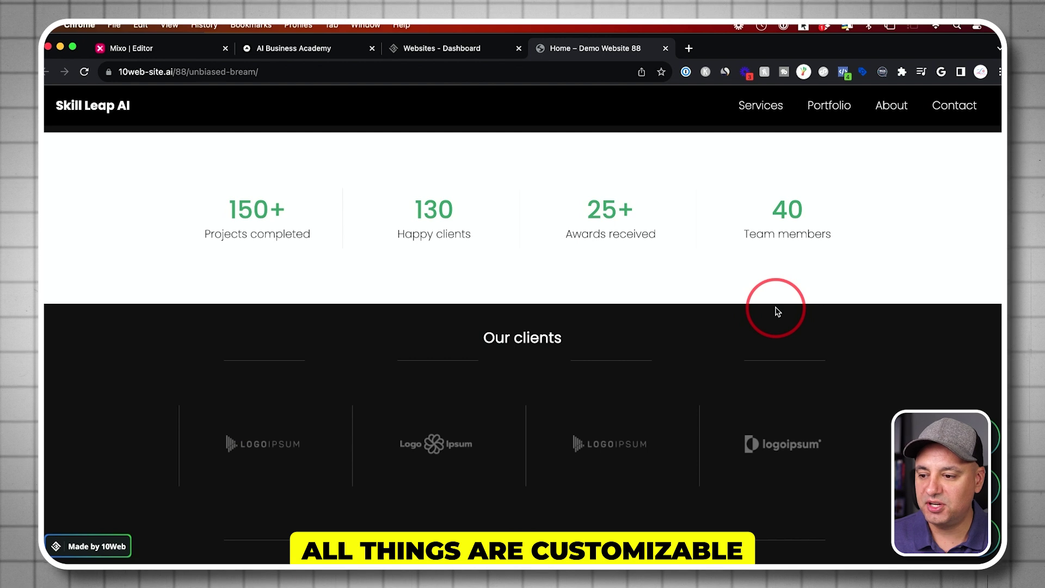
scroll(778, 311, "down", 2)
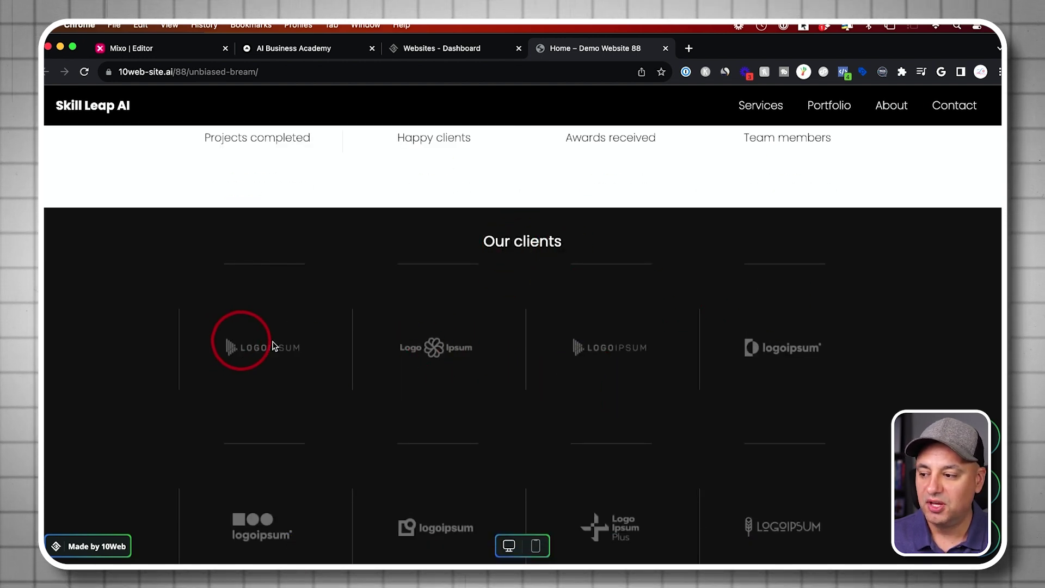
scroll(759, 406, "up", 5)
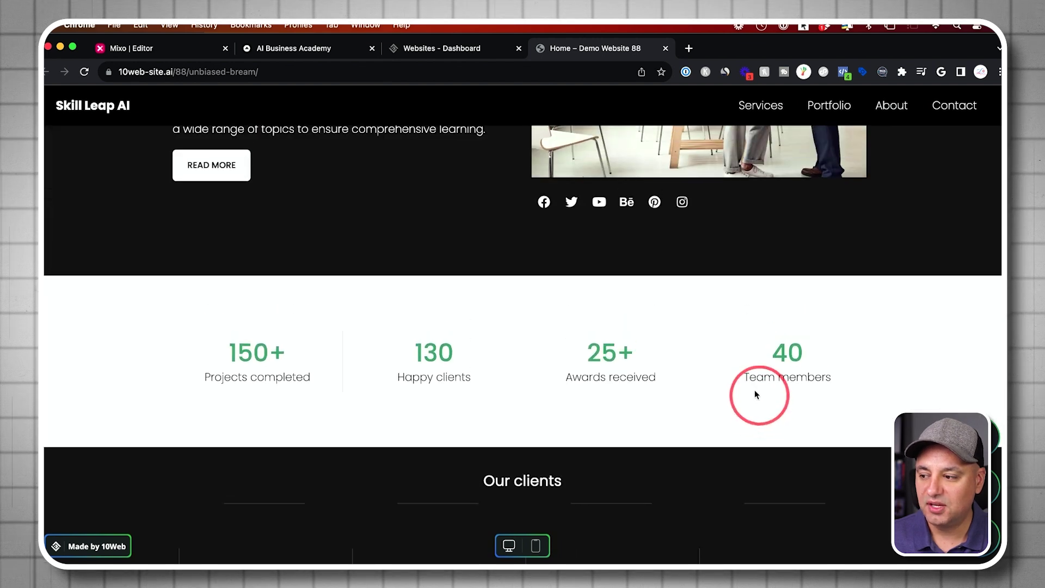
scroll(756, 387, "down", 10)
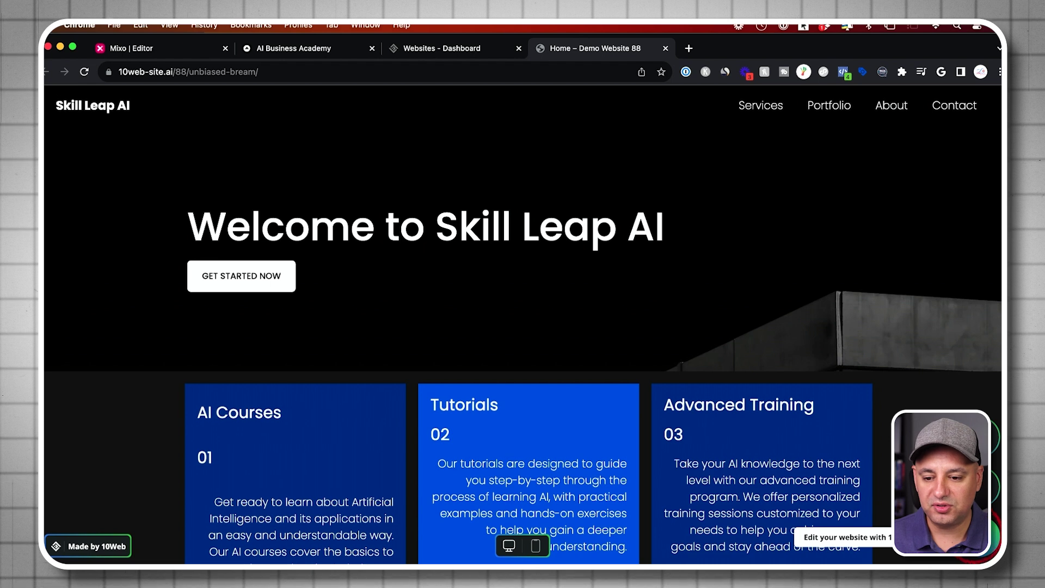
left_click(996, 537)
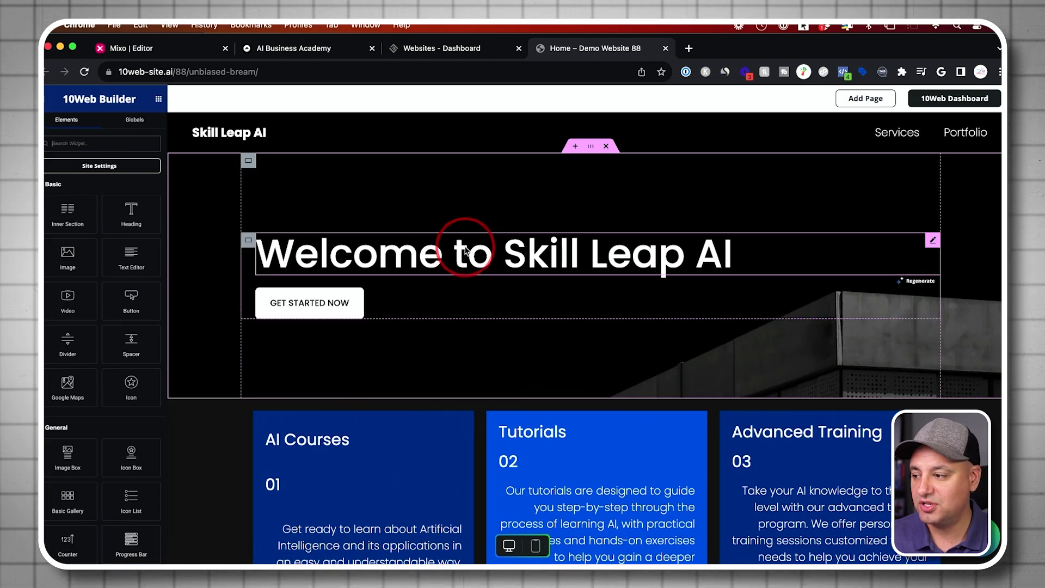
Step: Try editing the Welcome hero heading, close the Pro plans free-trial offer it raises, and scroll the page
left_click(507, 251)
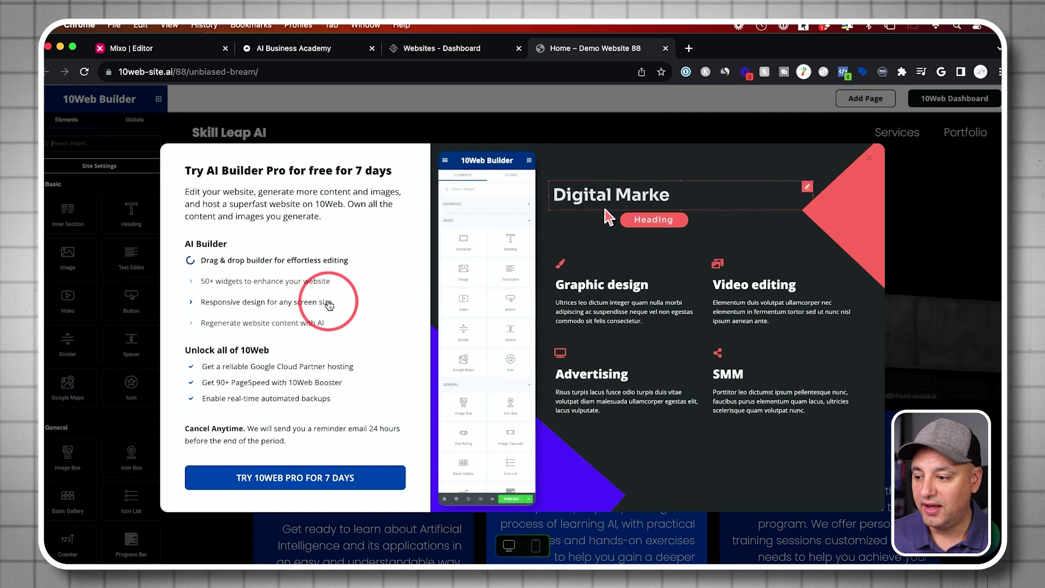
left_click(878, 159)
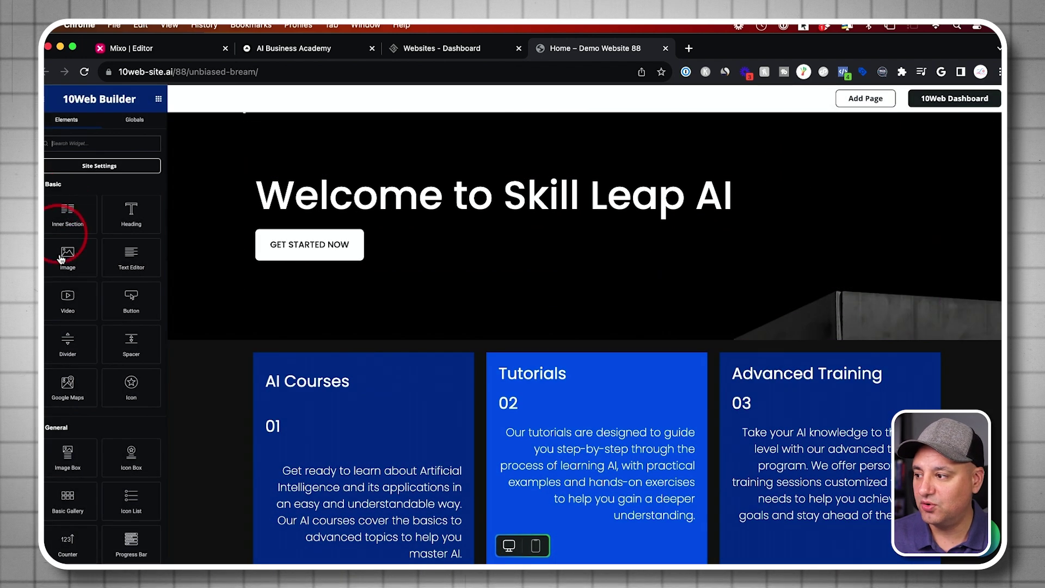
scroll(156, 310, "down", 6)
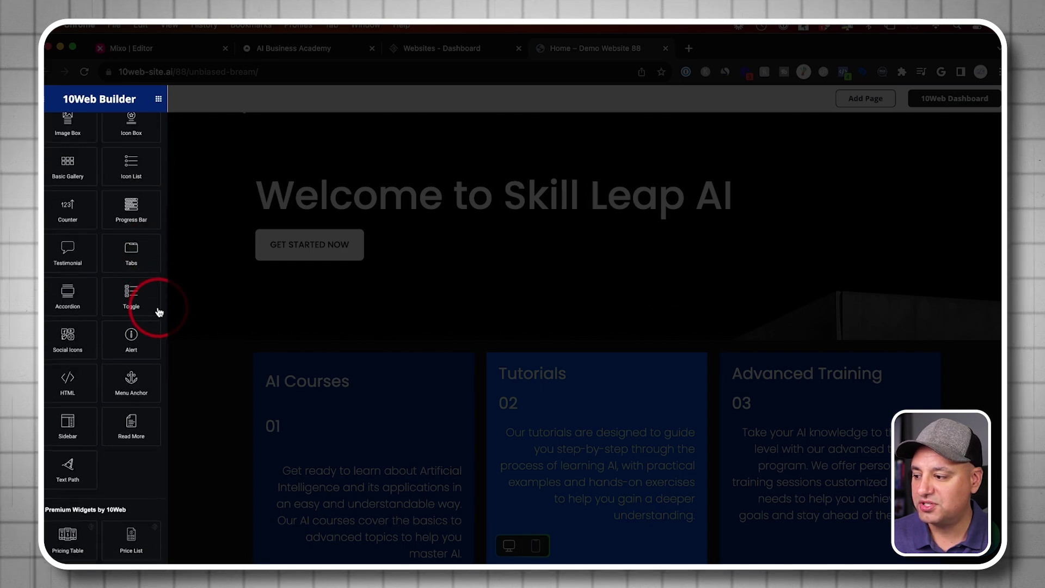
scroll(308, 315, "down", 4)
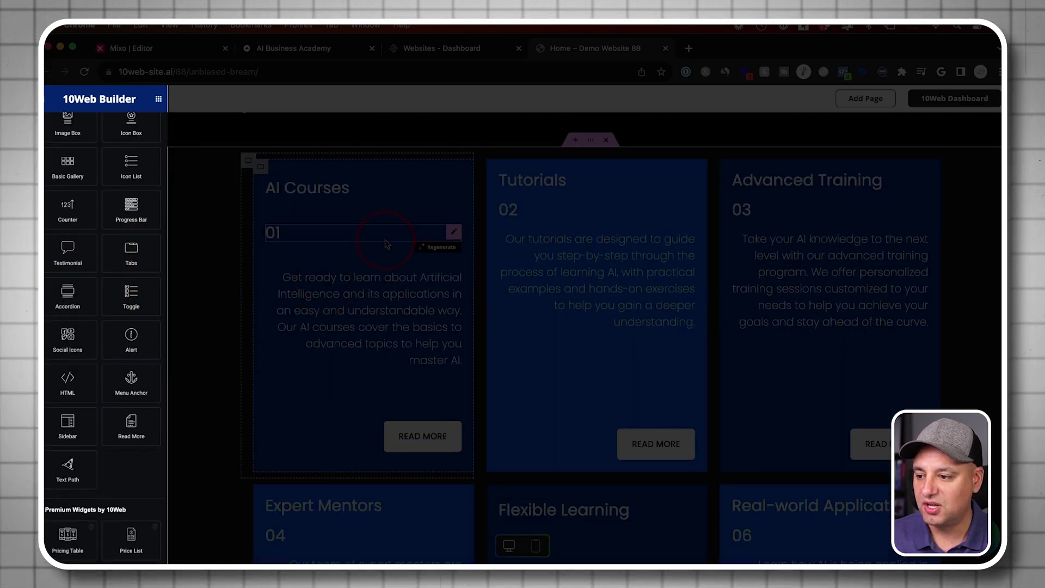
scroll(389, 325, "up", 4)
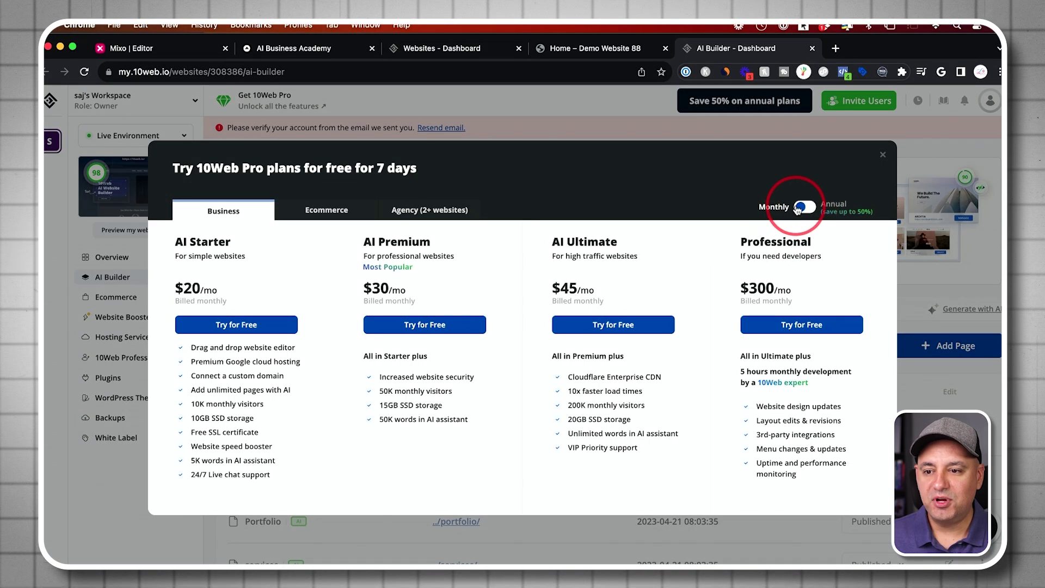
Step: Switch the plans dialog to the Agency plans to compare their prices
left_click(408, 215)
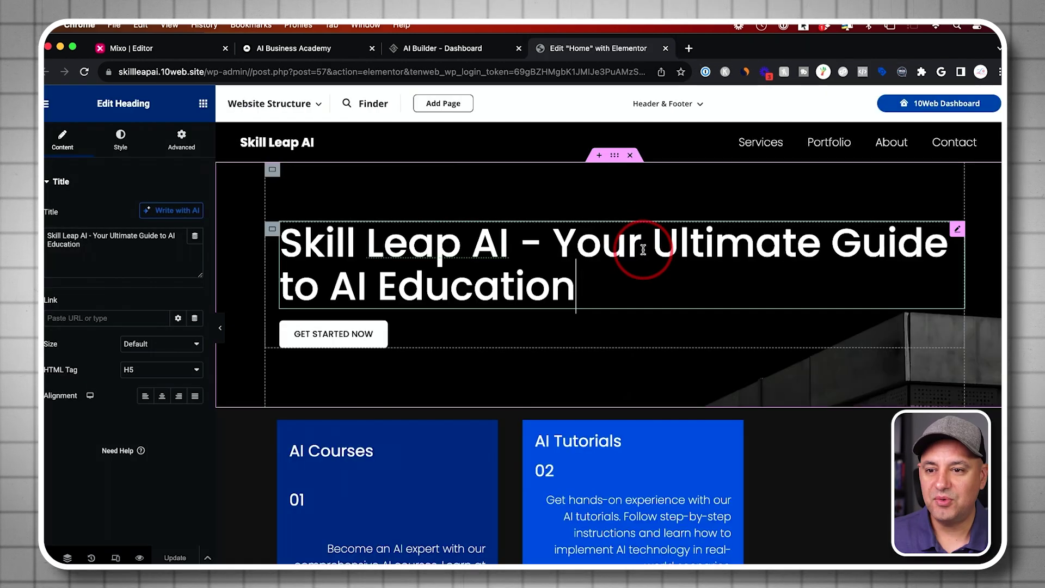
left_click(542, 251)
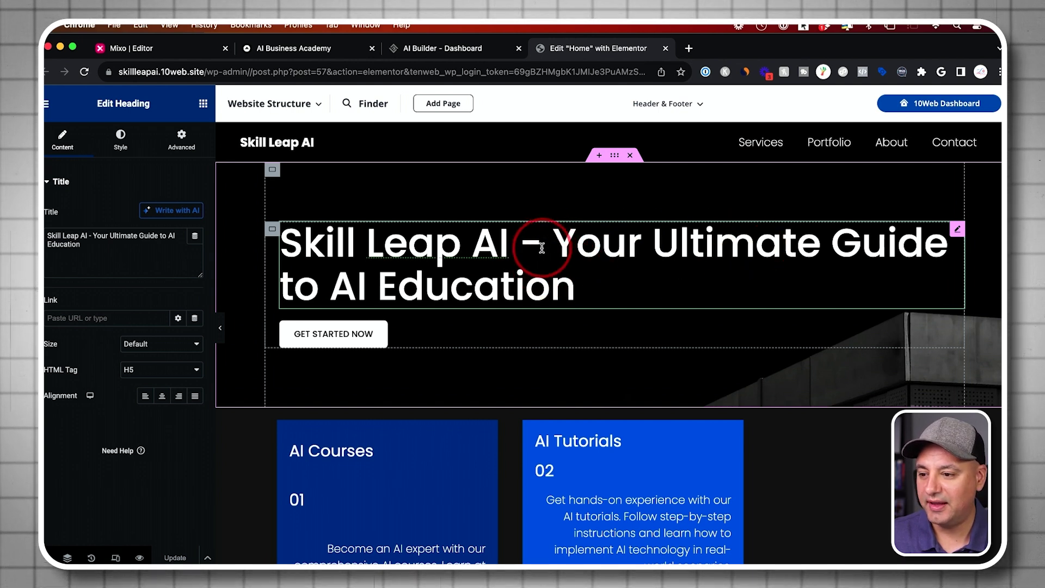
left_click(122, 247)
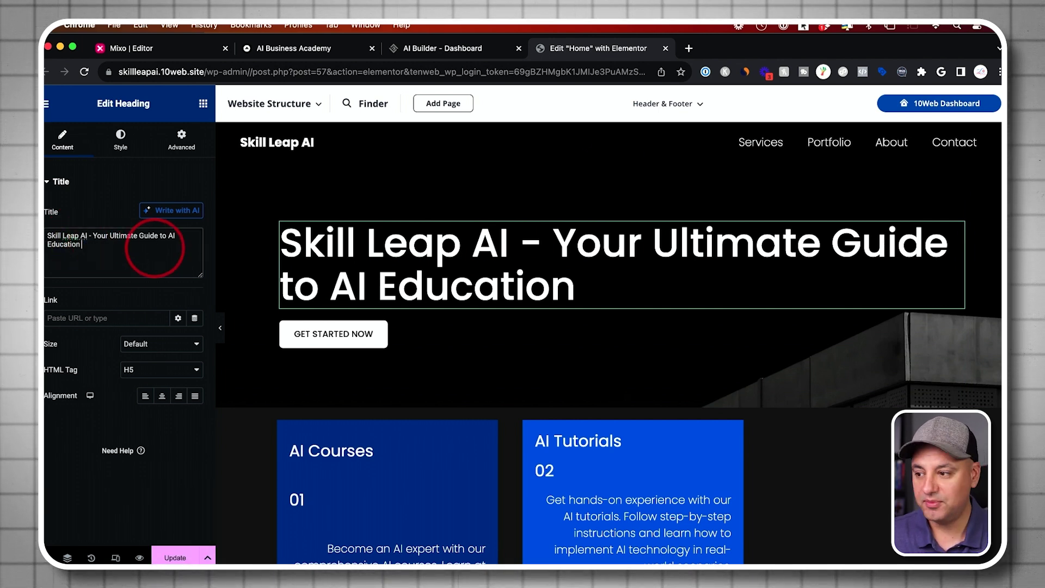
scroll(583, 287, "down", 7)
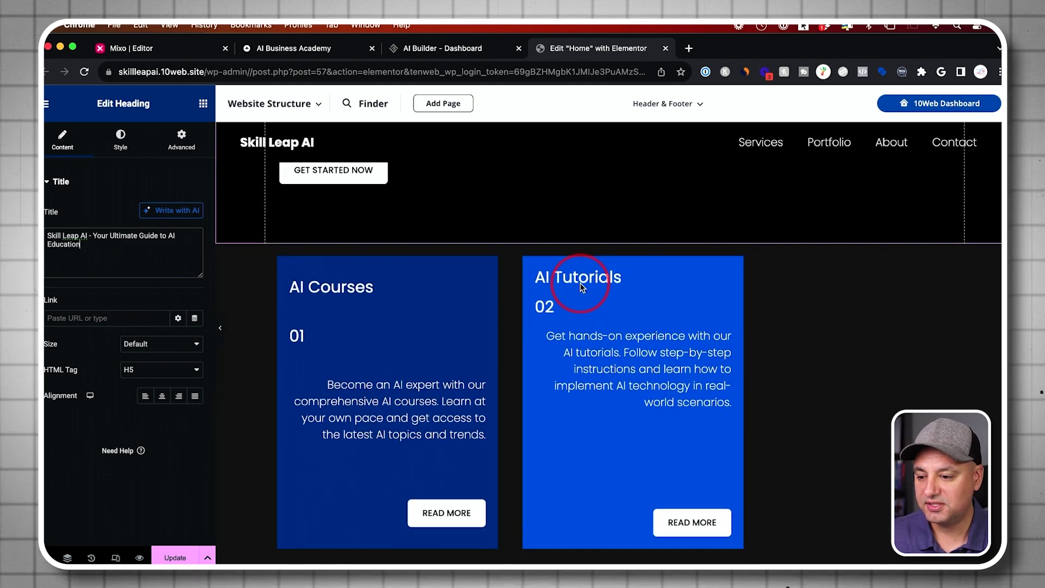
scroll(581, 287, "down", 12)
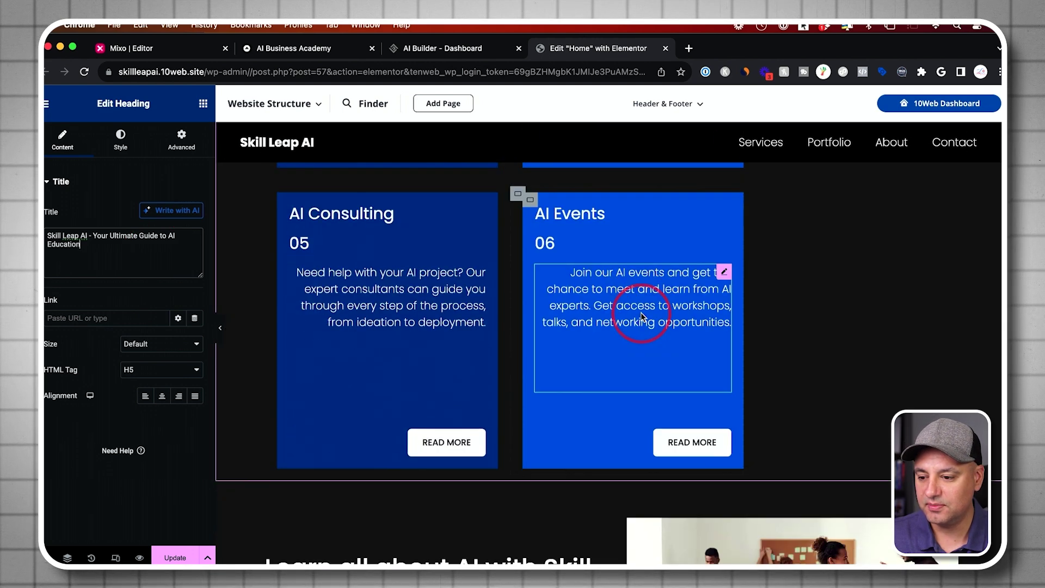
left_click(641, 313)
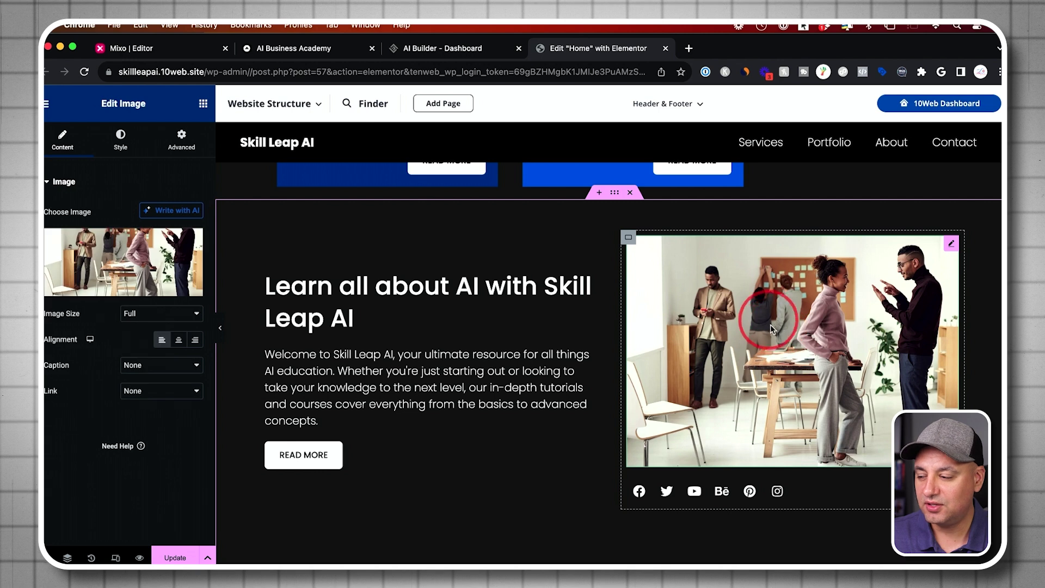
mouse_move(136, 258)
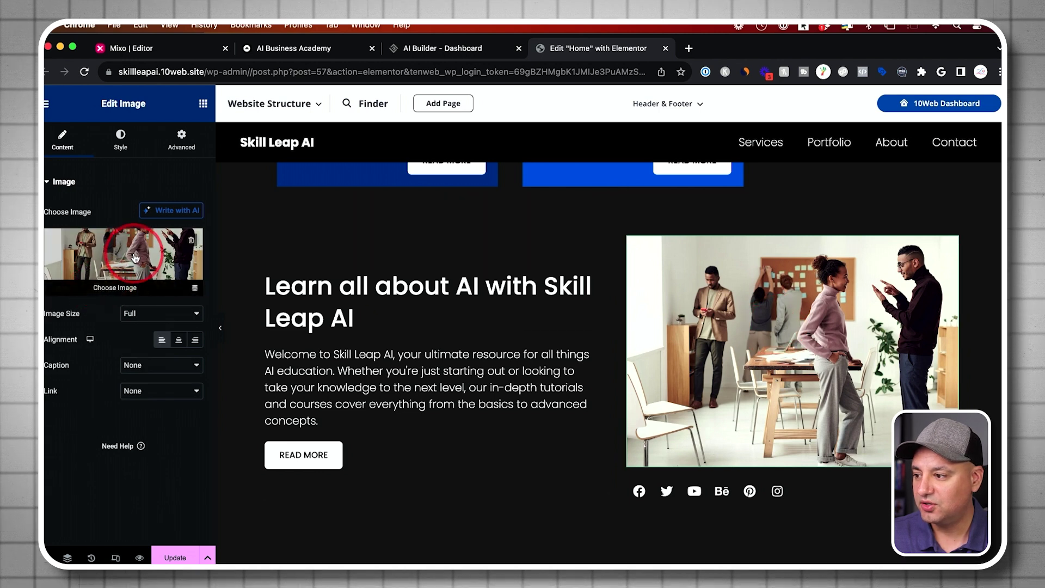
left_click(110, 289)
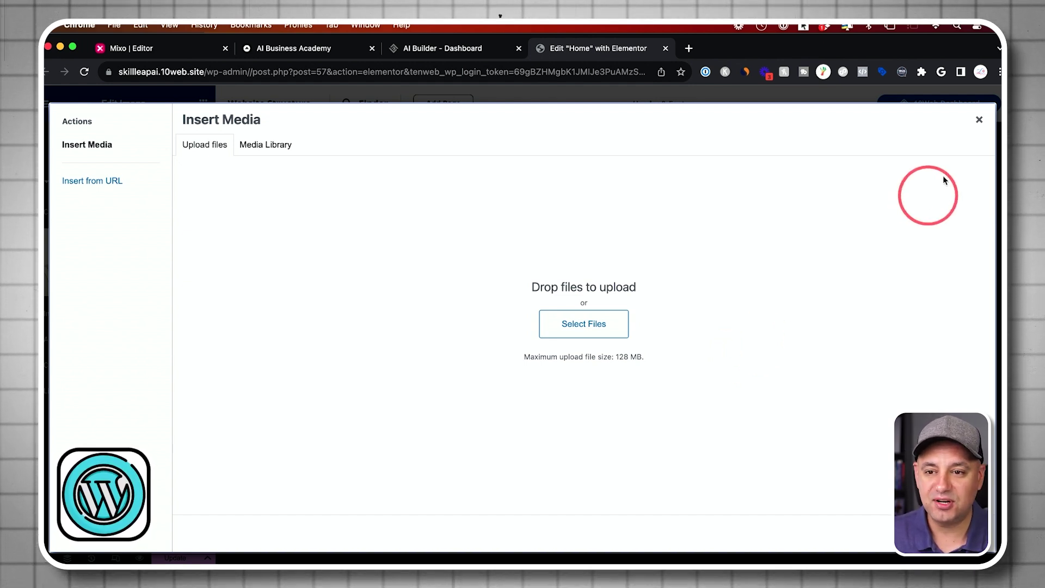
left_click(979, 119)
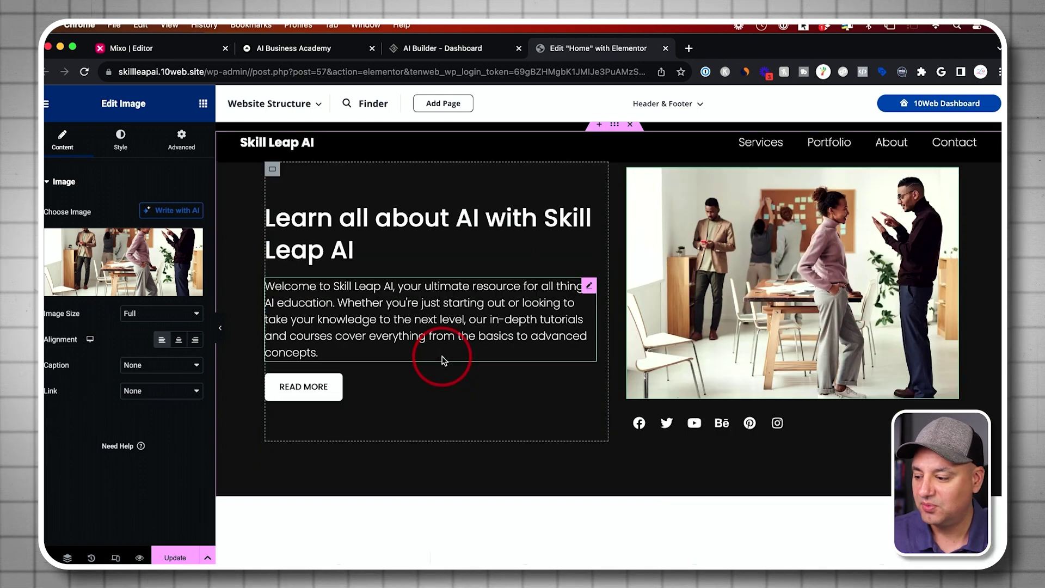
scroll(443, 357, "down", 6)
scroll(420, 355, "down", 10)
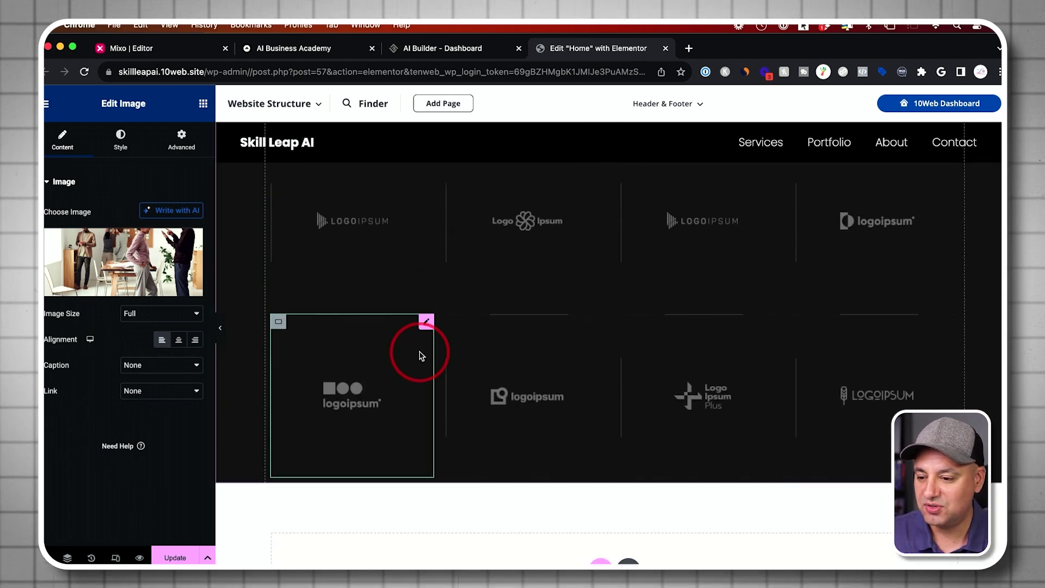
scroll(419, 355, "up", 15)
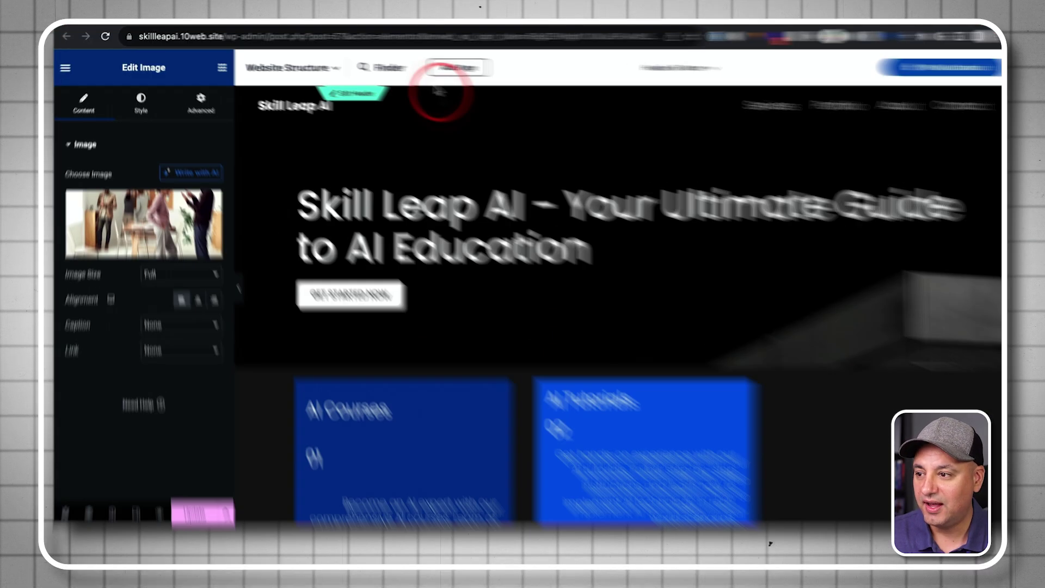
left_click(267, 106)
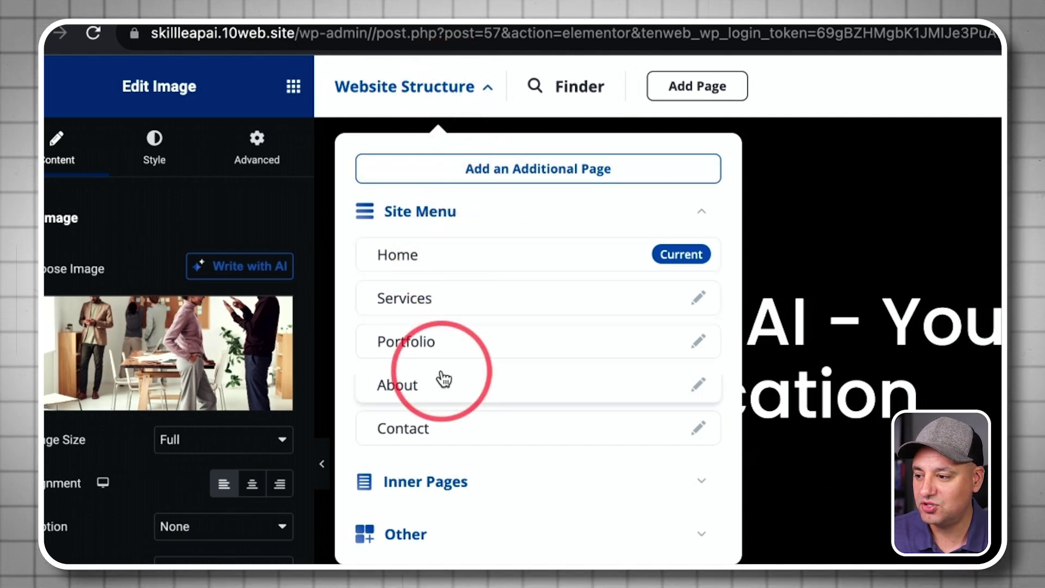
Step: Change the About page's Our mission text to 'AI make simple', update the page, and return to the dashboard
left_click(434, 391)
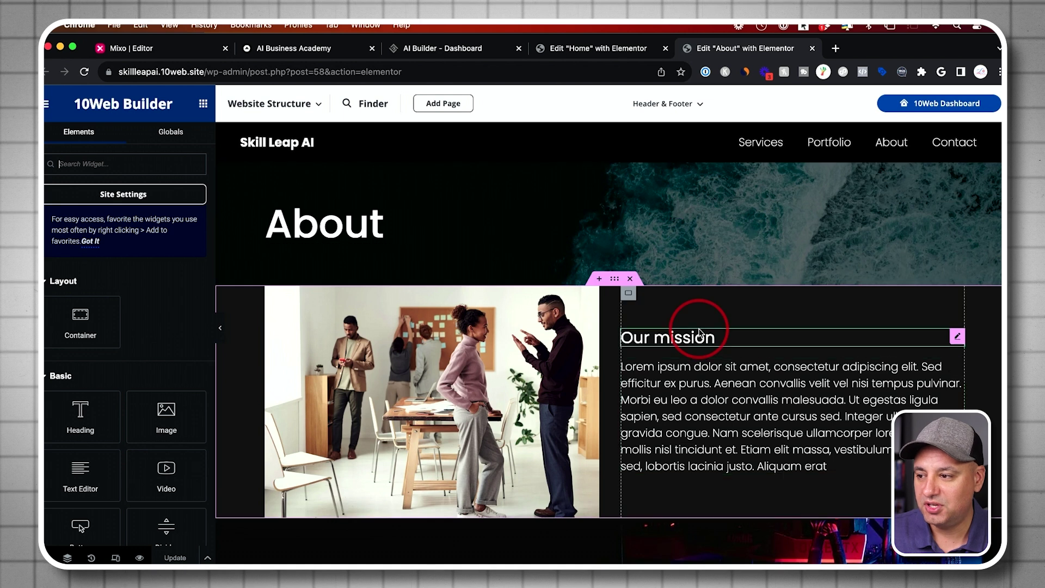
scroll(693, 326, "down", 5)
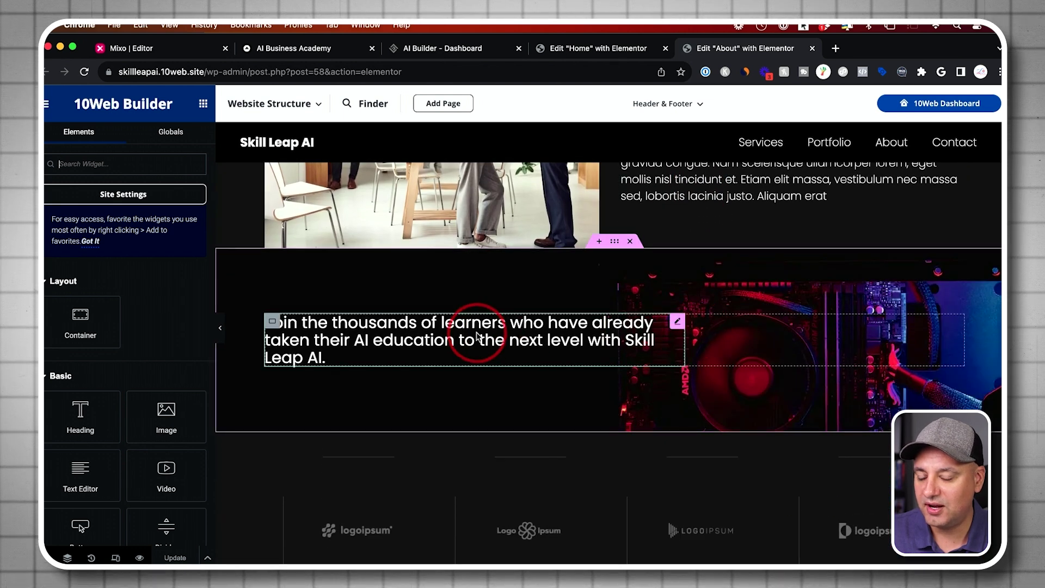
scroll(477, 335, "down", 10)
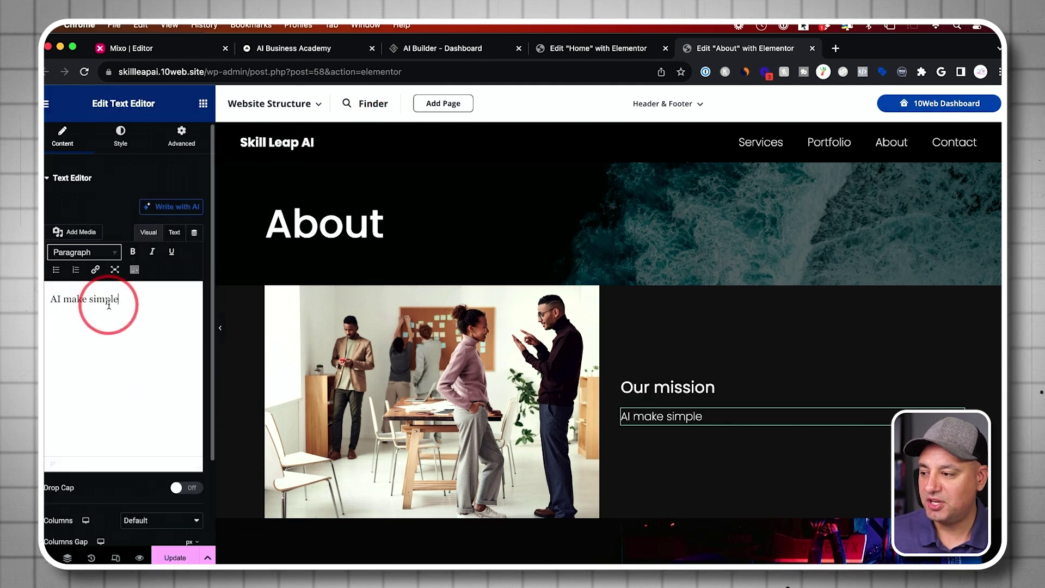
left_click(175, 558)
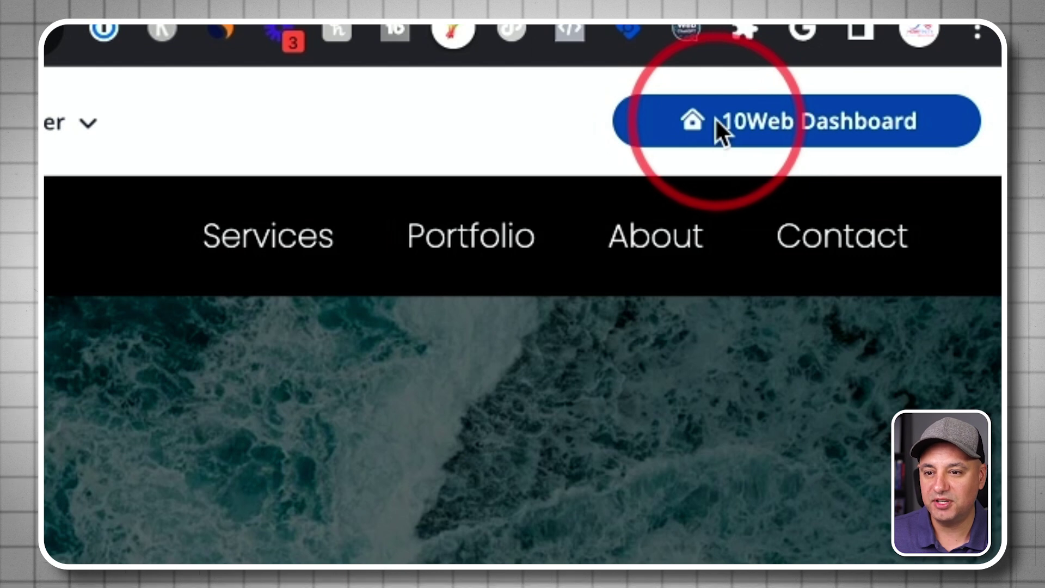
left_click(740, 130)
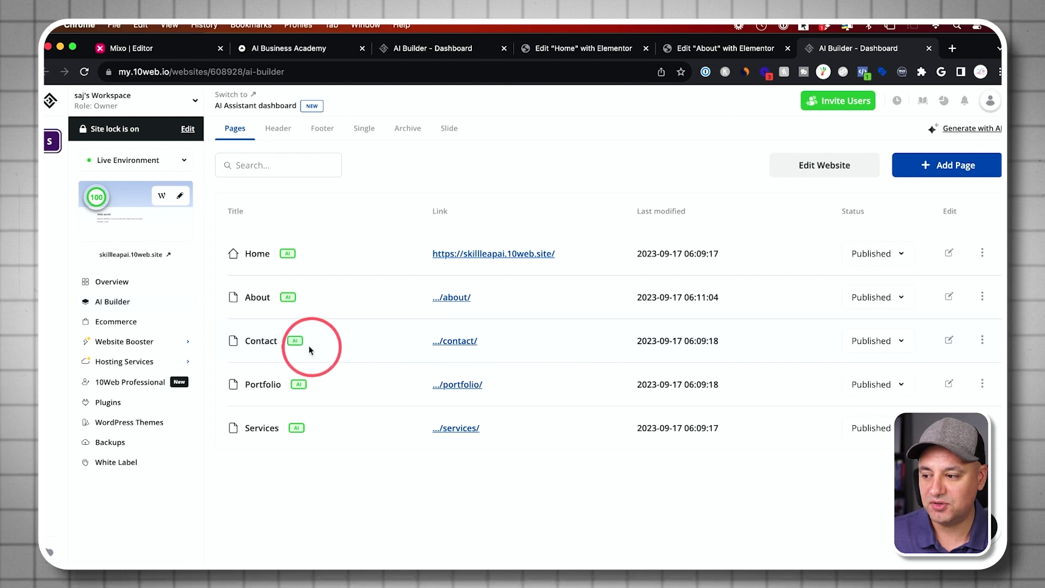
Step: Open the whole Skill Leap AI website for editing and scroll its live homepage
left_click(833, 181)
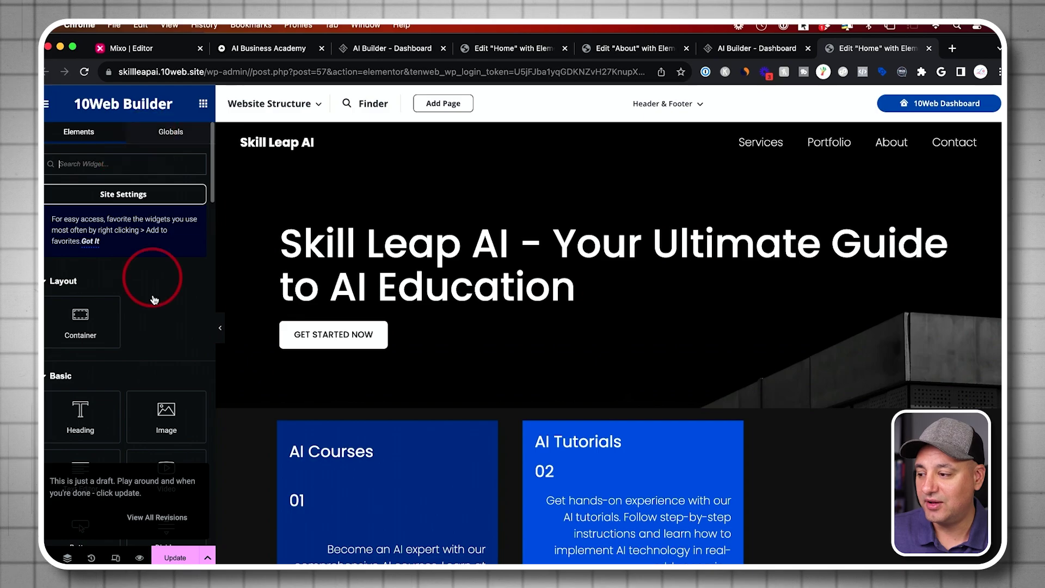
scroll(154, 299, "down", 5)
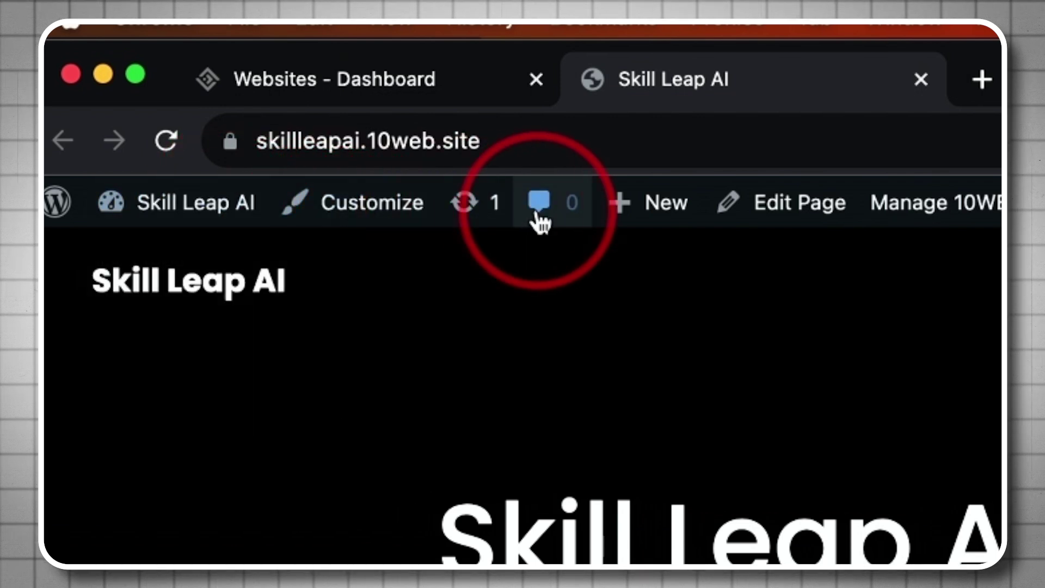
Step: Look over the admin bar menus on the live site, then switch to the 'Websites - Dashboard' tab
mouse_move(212, 213)
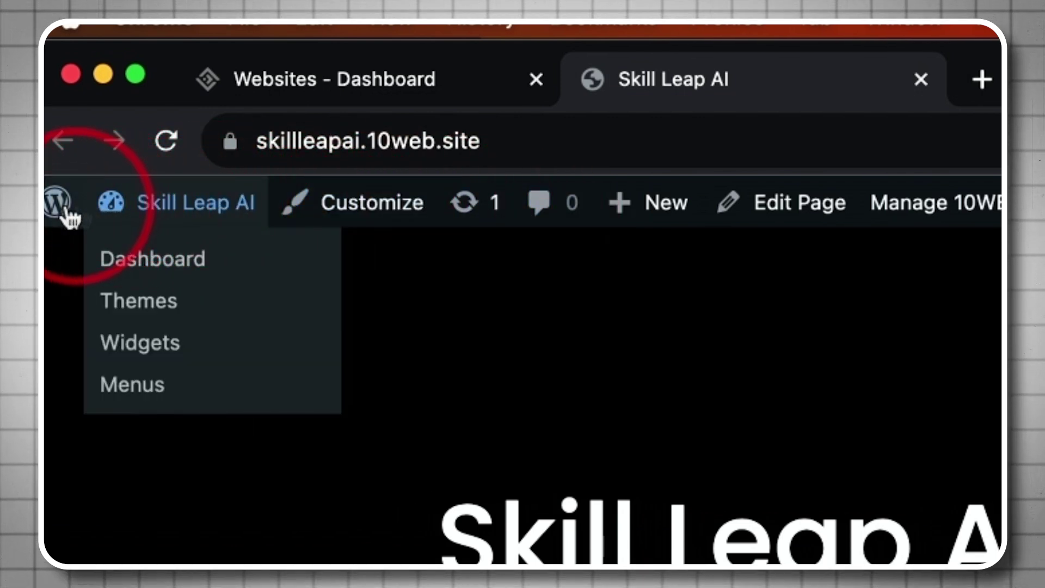
mouse_move(66, 220)
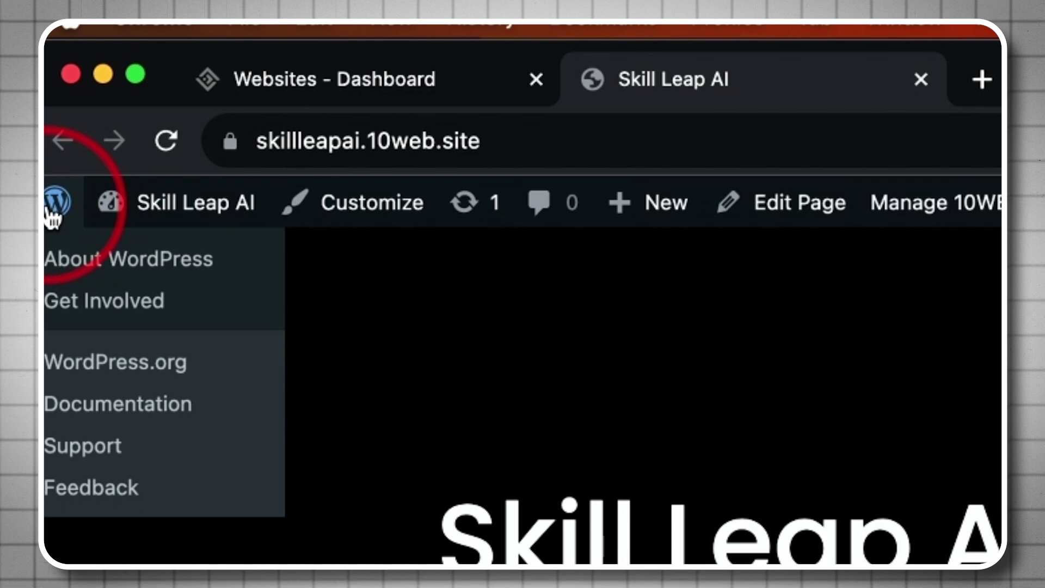
mouse_move(173, 216)
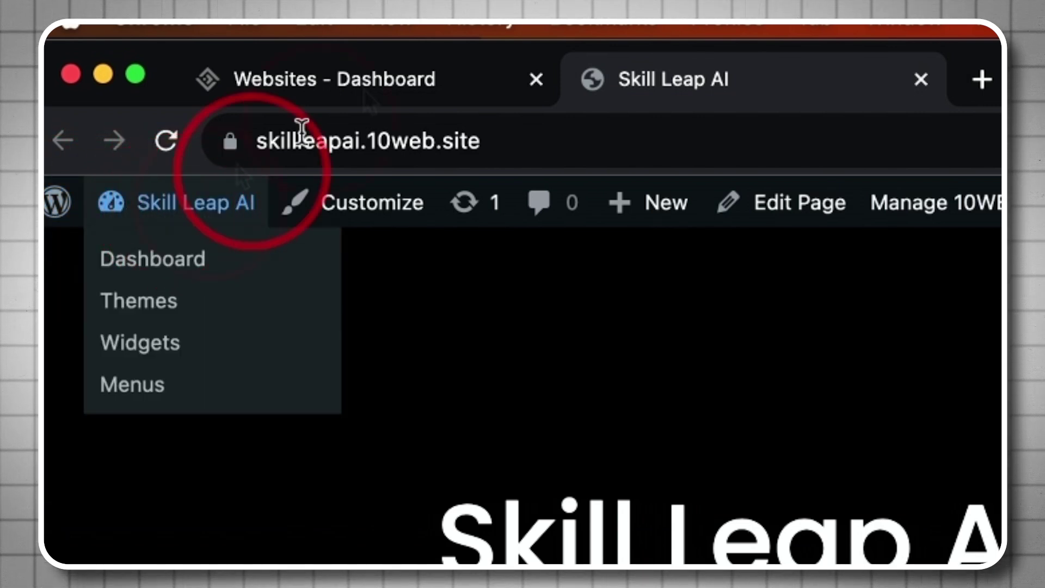
left_click(381, 82)
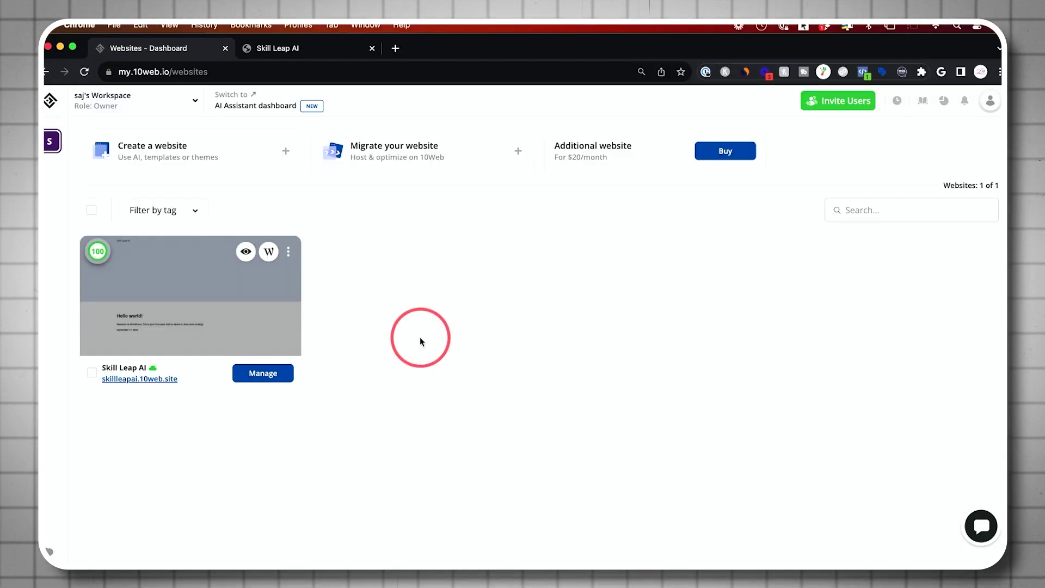
Step: Open the Skill Leap AI site's management overview and expand Hosting Services
left_click(252, 374)
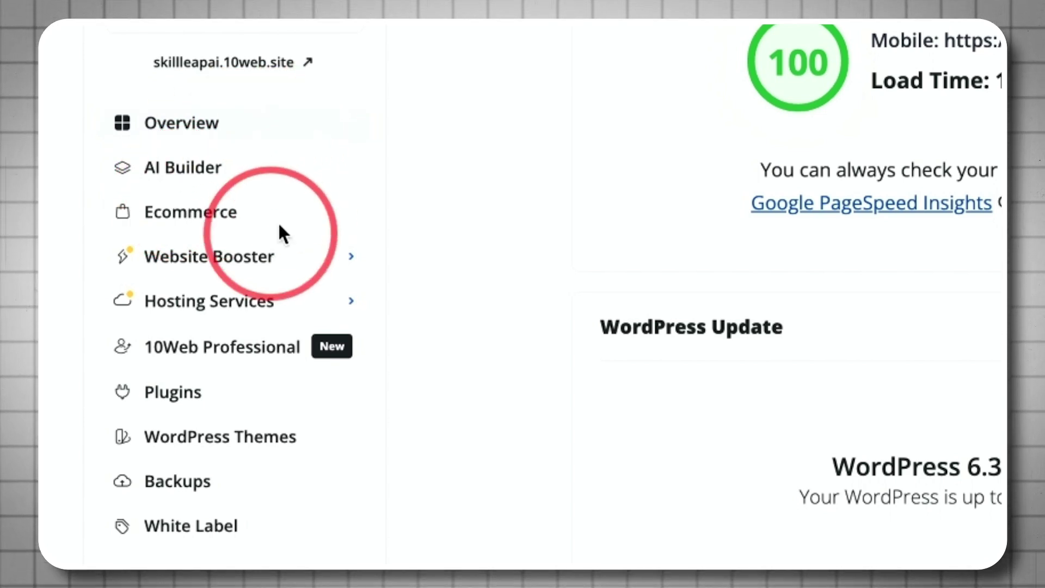
mouse_move(218, 81)
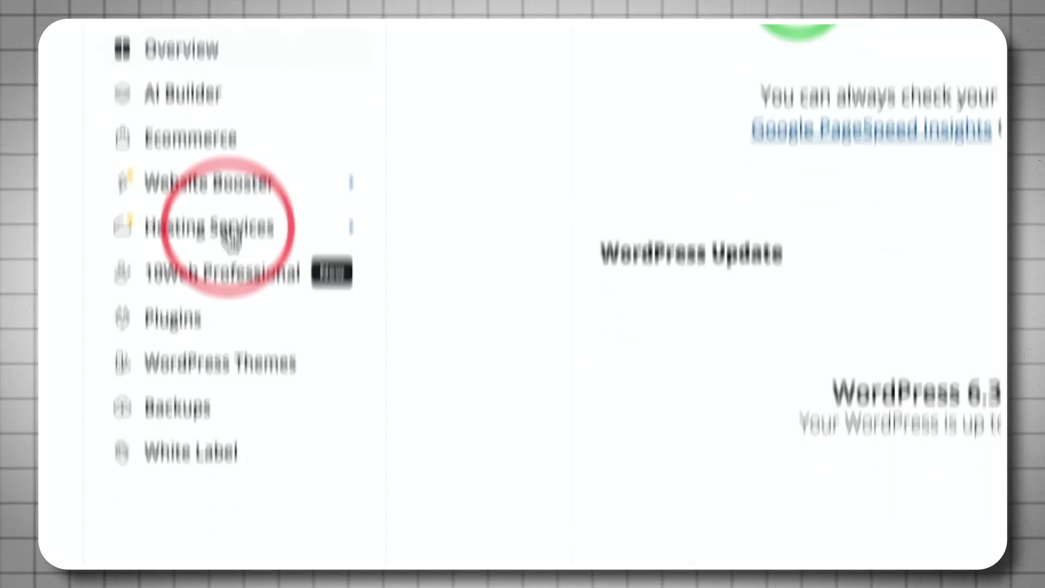
left_click(231, 237)
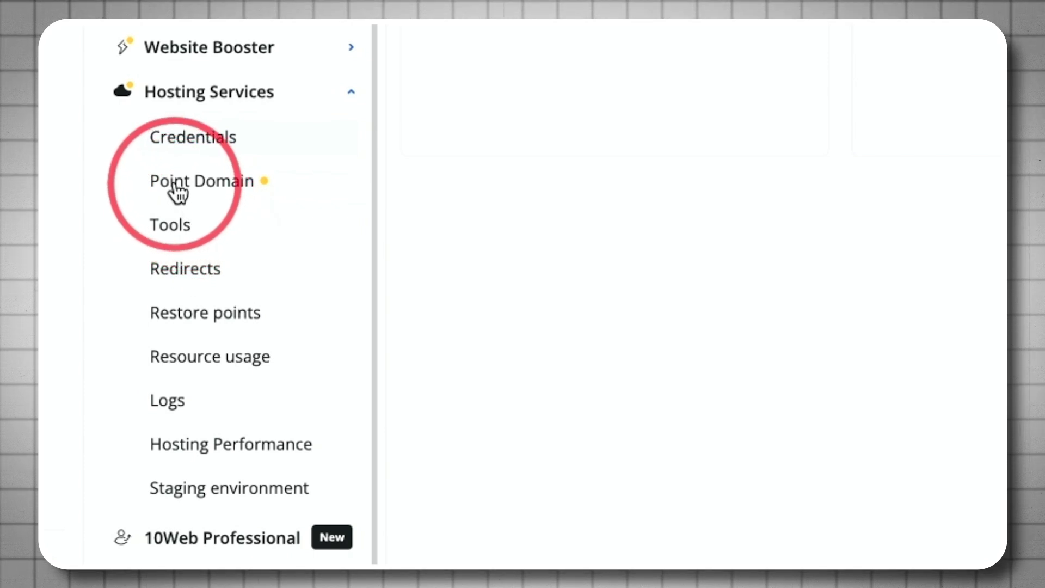
Step: Open Point Domain, start then cancel adding a domain, and select the primary domain skillleapai.10web.site
left_click(177, 191)
left_click(915, 173)
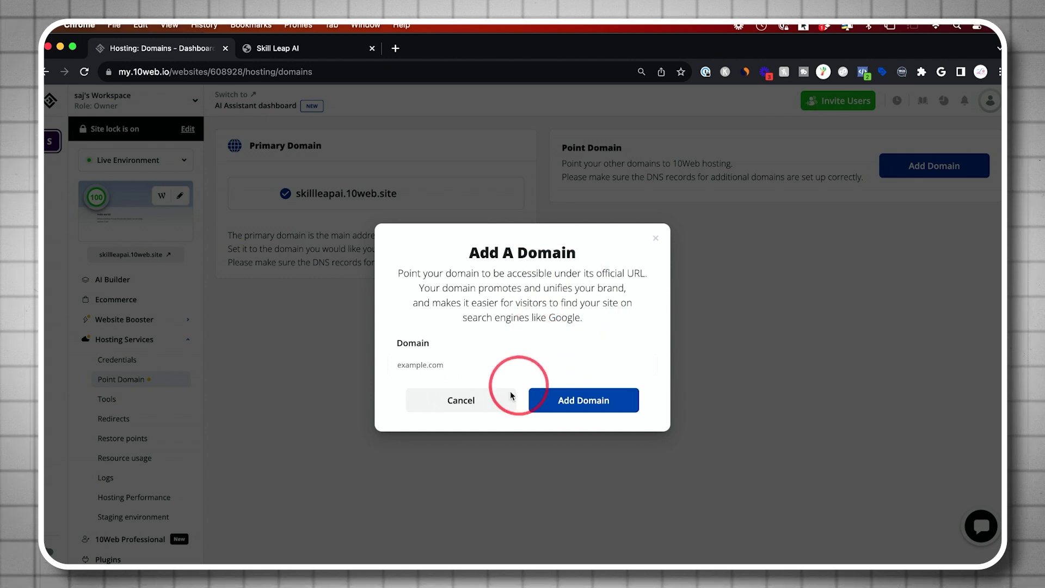
left_click(475, 411)
left_click_drag(295, 197, 415, 196)
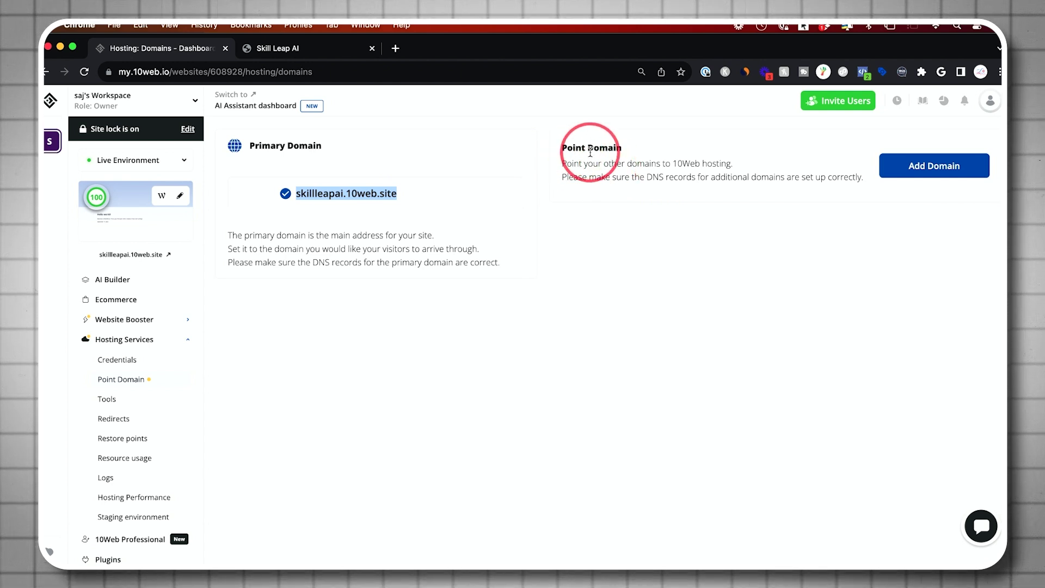
Step: On the AI Assistant dashboard, filter the writing templates to Ecommerce and Website
left_click(258, 109)
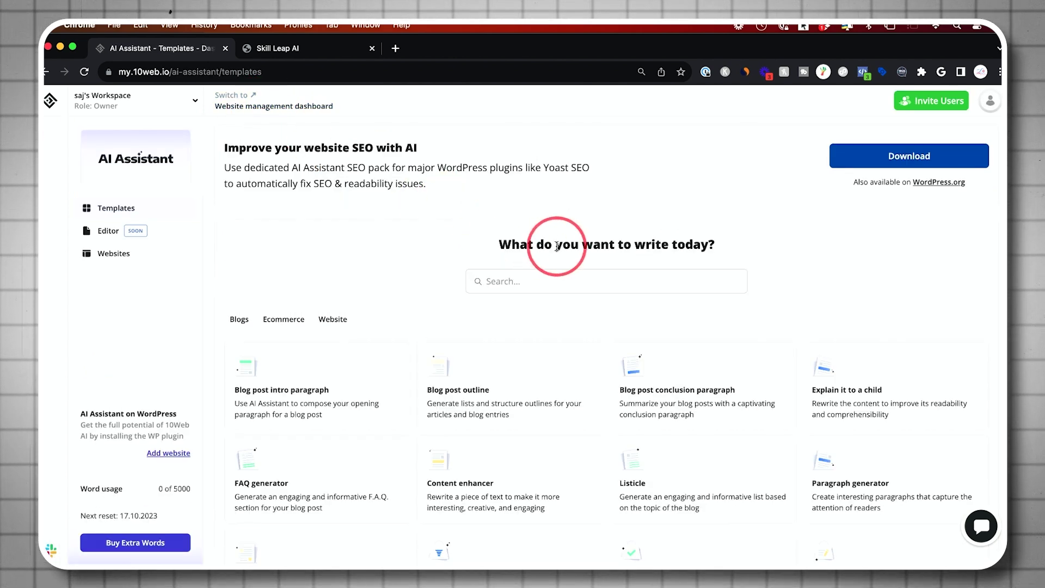
scroll(568, 354, "down", 2)
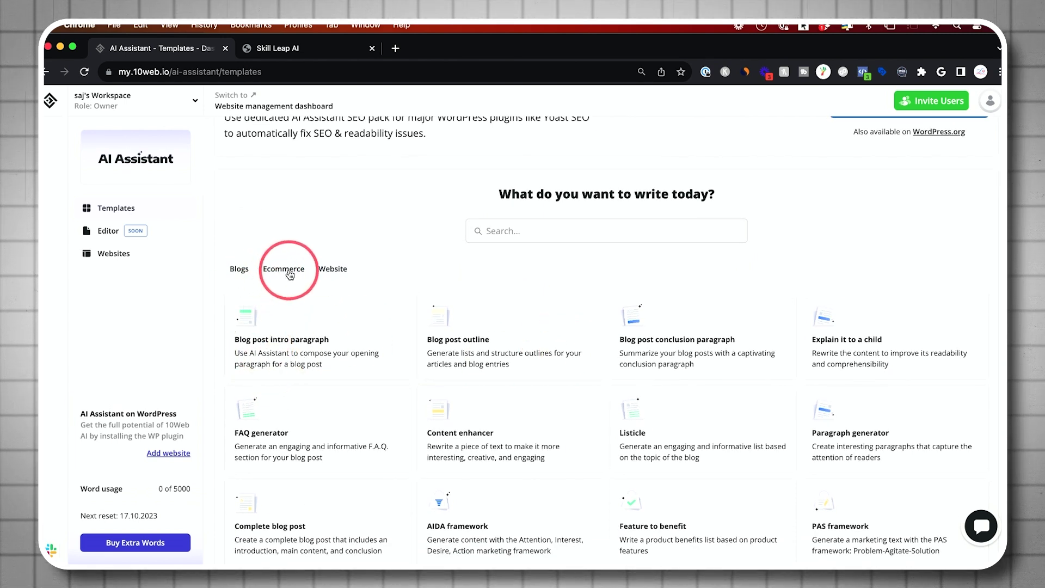
left_click(287, 269)
left_click(332, 321)
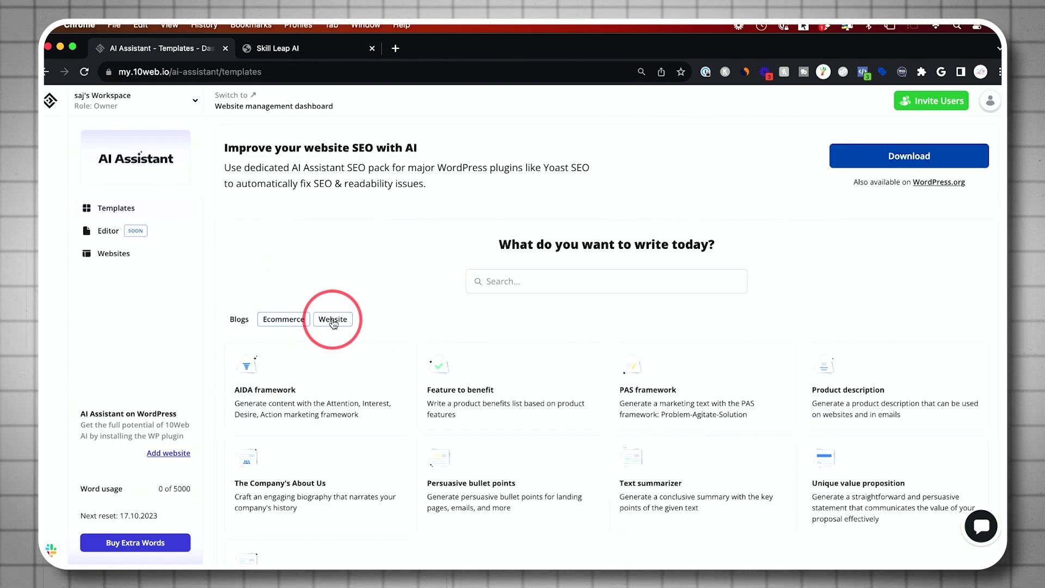
scroll(336, 313, "down", 3)
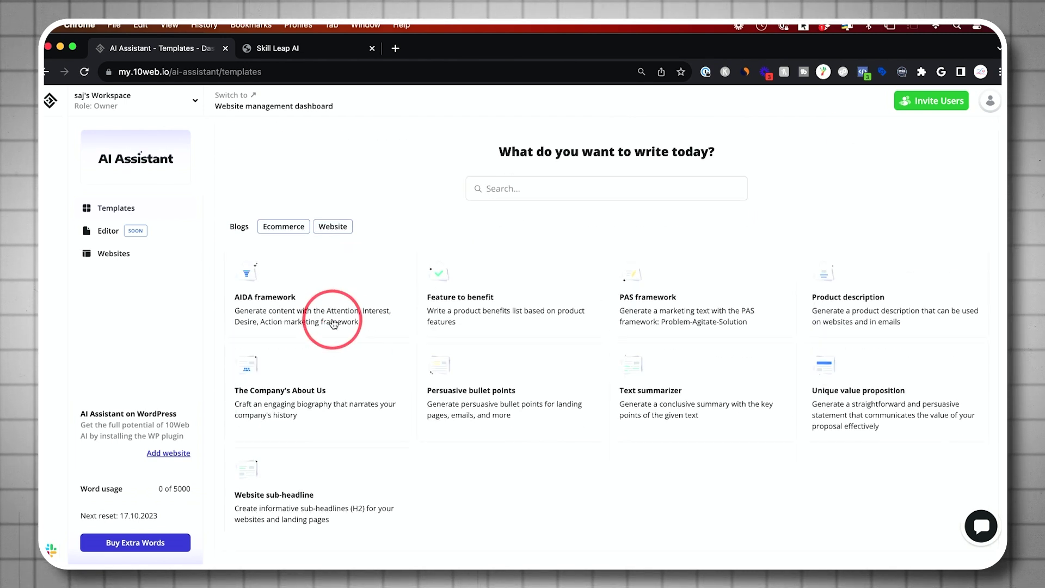
Step: Open the AIDA framework template, then return to the full template list
left_click(262, 320)
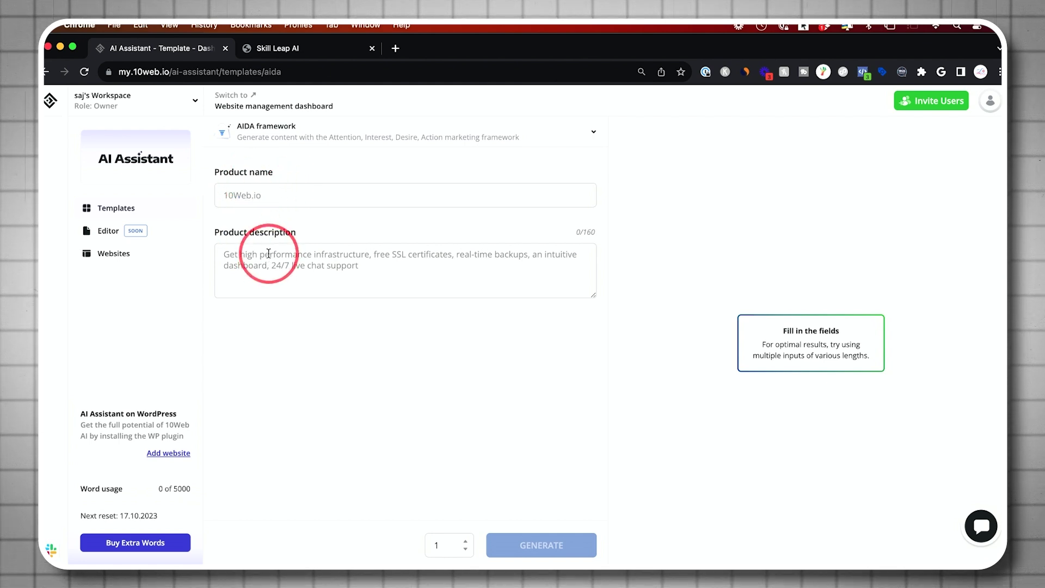
left_click(75, 217)
scroll(564, 337, "down", 6)
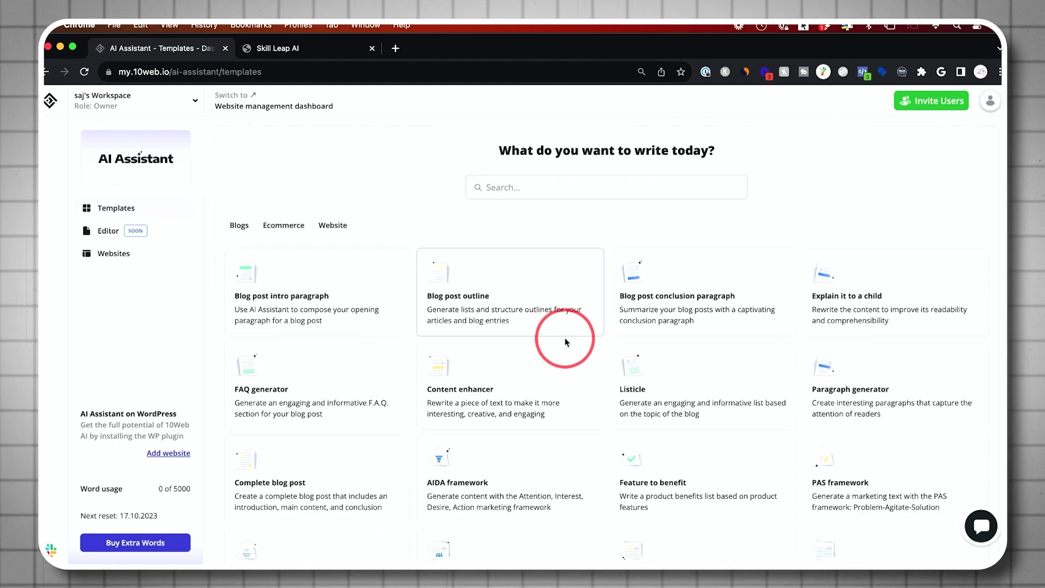
scroll(497, 334, "up", 6)
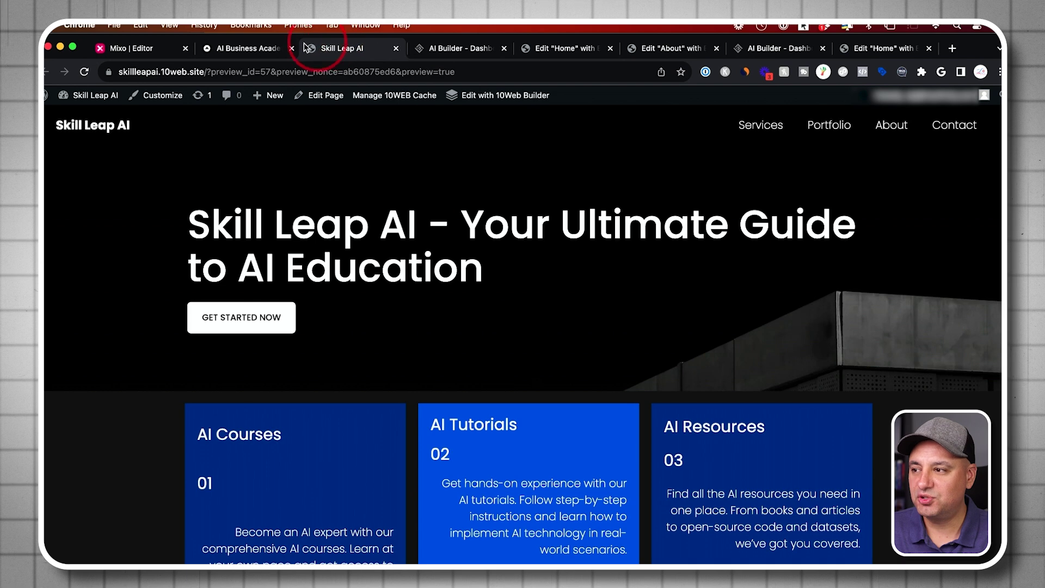
Step: Scroll through the AI Business Academy page and back to the top, then return to Skill Leap AI
left_click(242, 48)
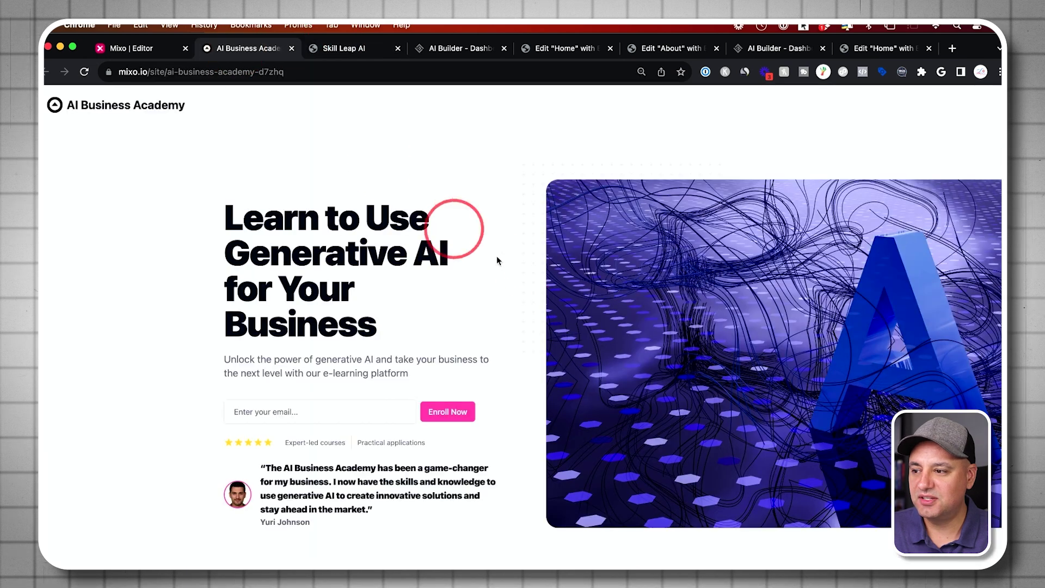
scroll(463, 226, "down", 1)
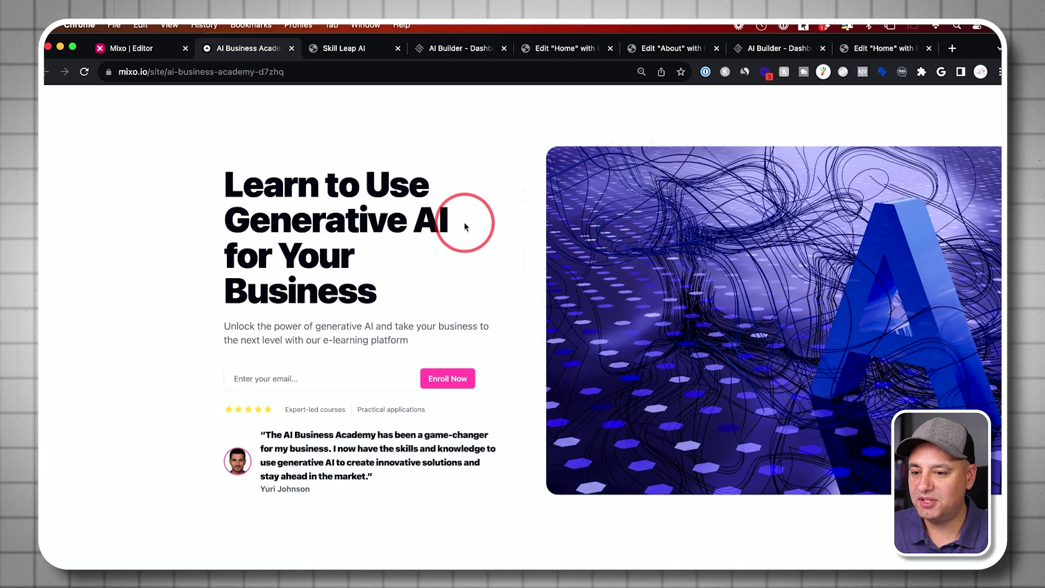
scroll(464, 225, "down", 20)
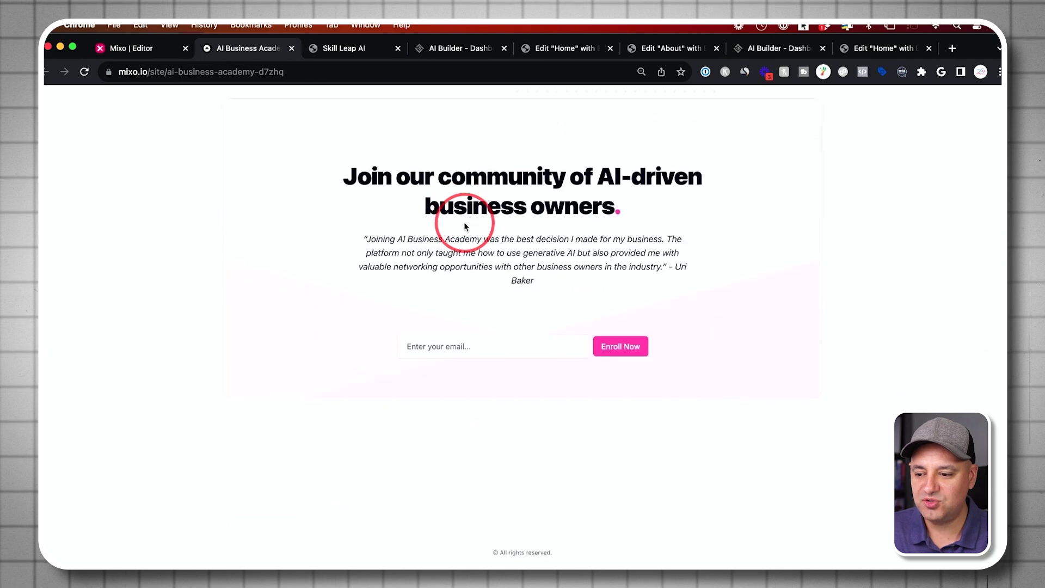
scroll(464, 221, "up", 20)
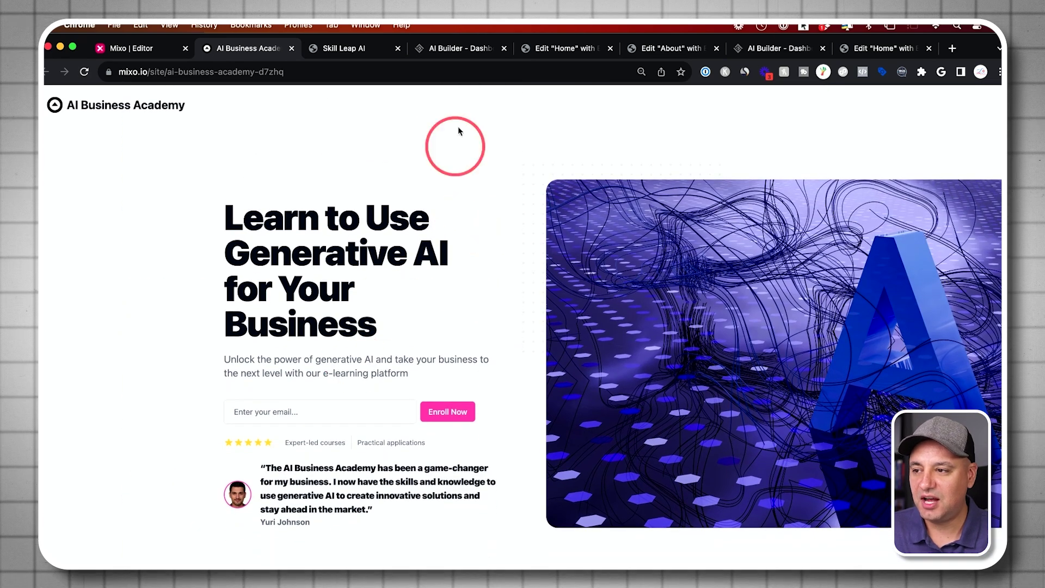
left_click(343, 49)
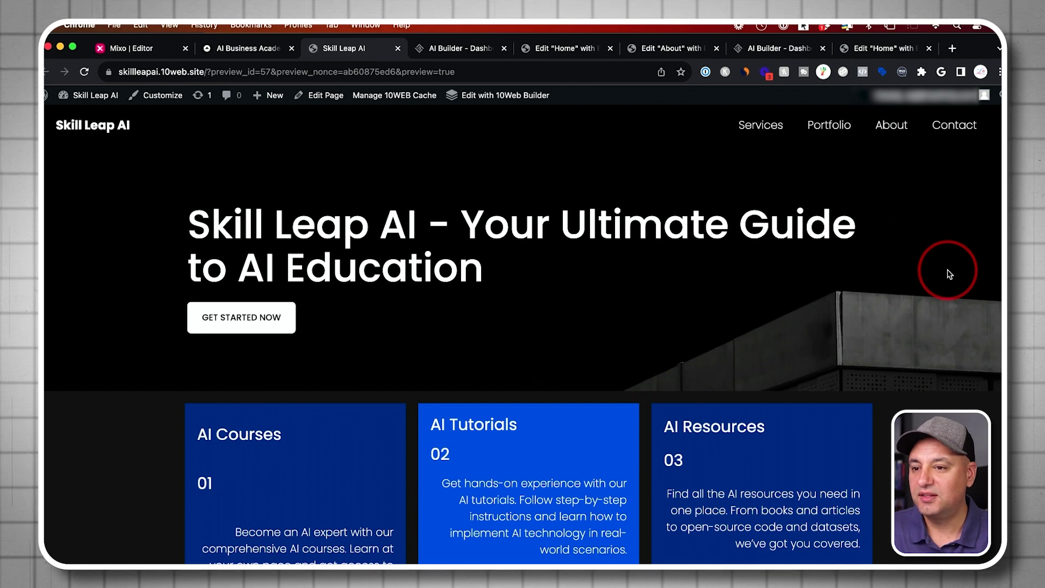
Step: Scroll the dark Skill Leap AI homepage down to the footer and back up
scroll(950, 274, "down", 15)
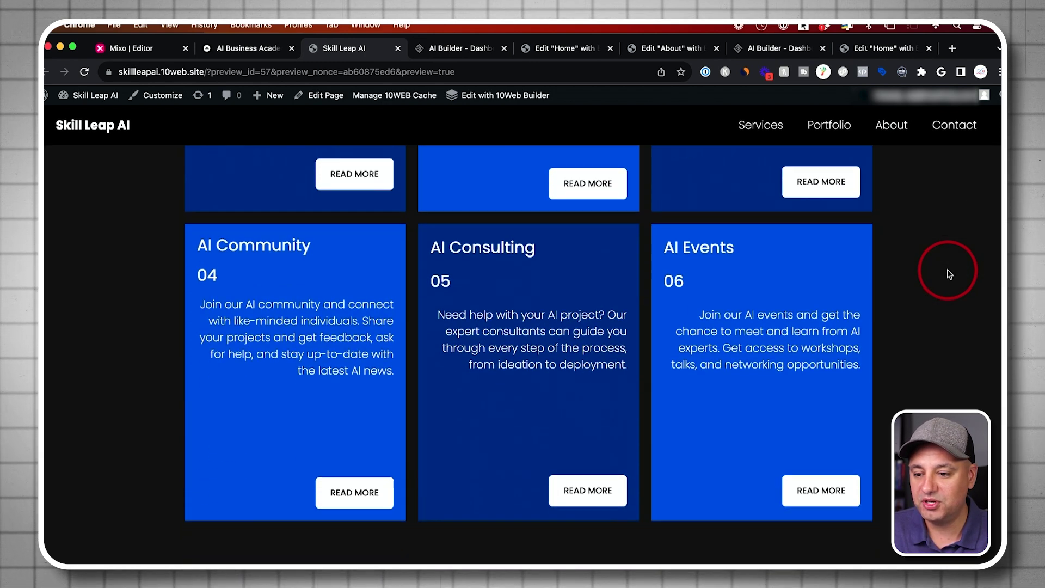
scroll(950, 274, "down", 15)
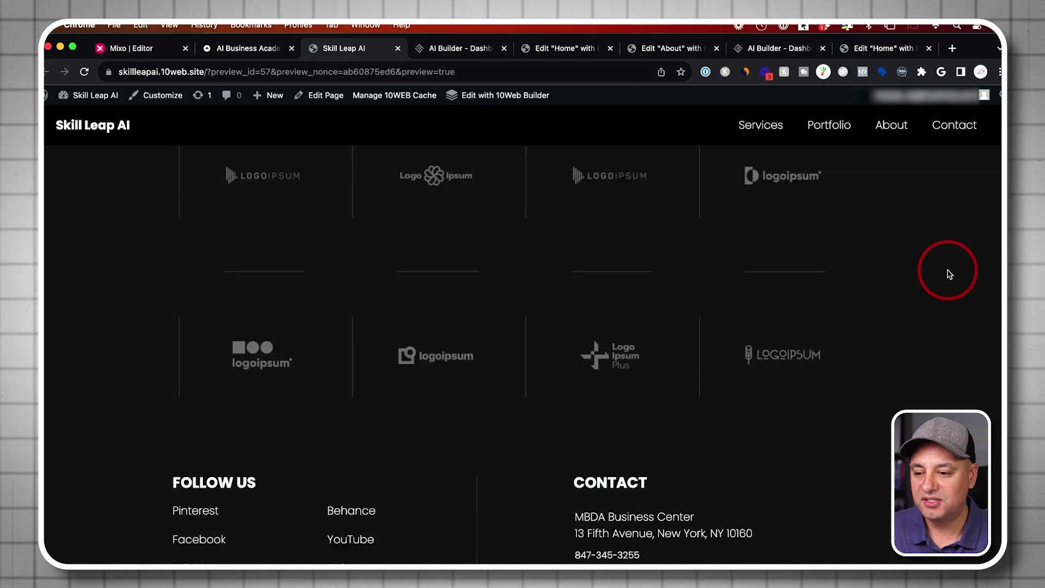
scroll(950, 274, "up", 20)
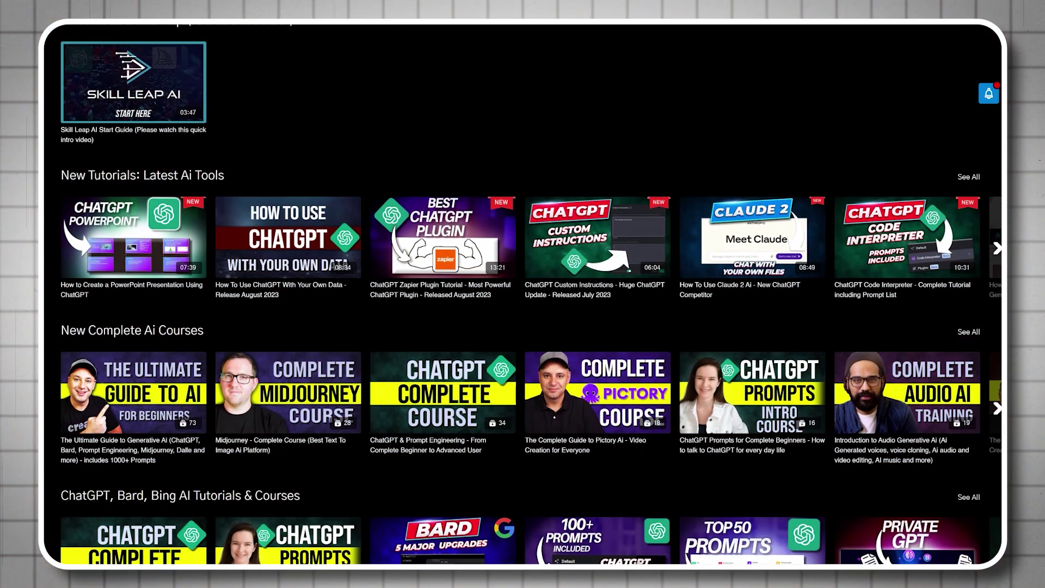
scroll(522, 288, "down", 2)
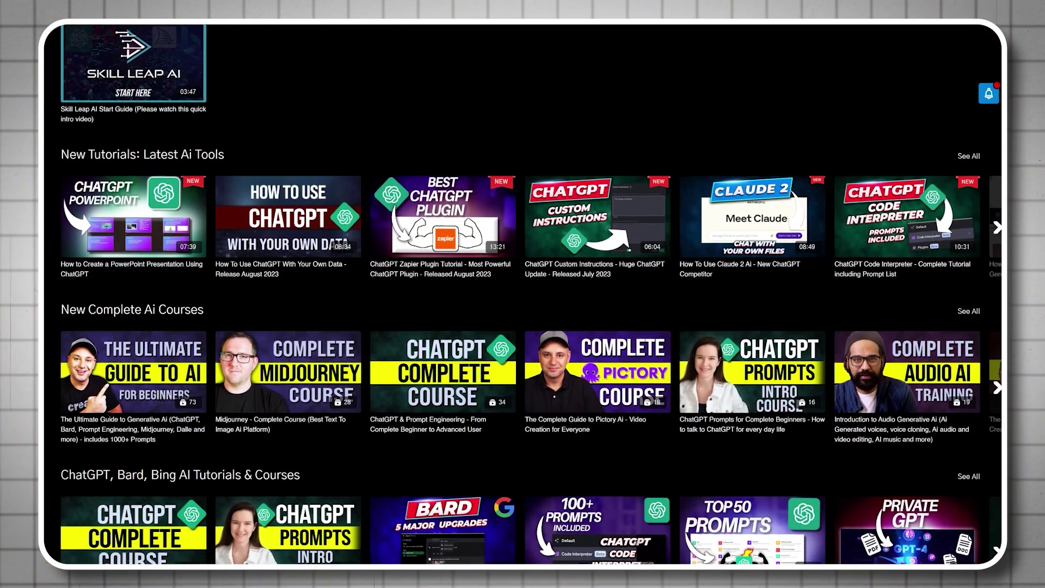
scroll(523, 294, "down", 2)
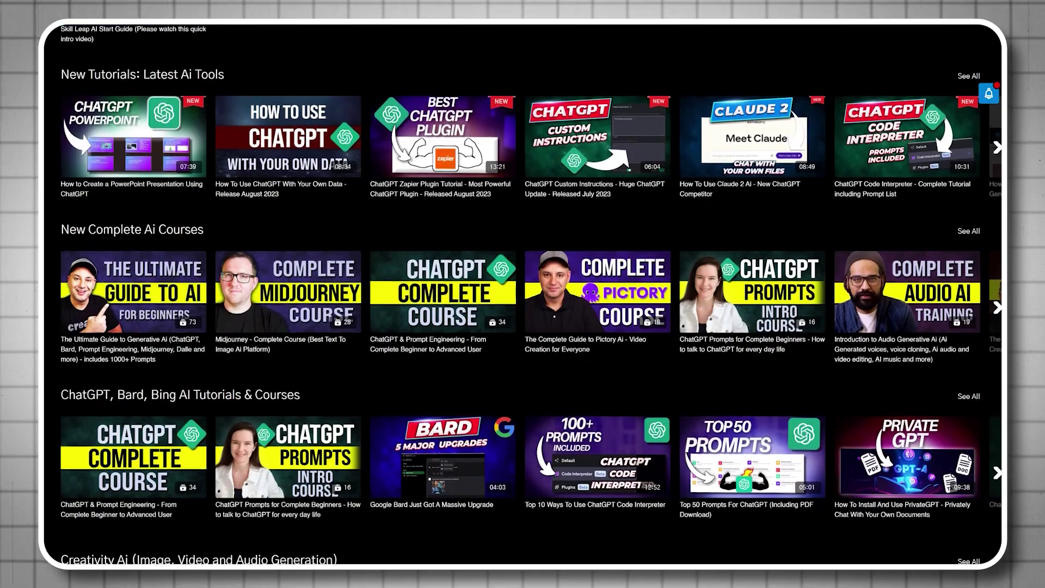
scroll(523, 294, "down", 2)
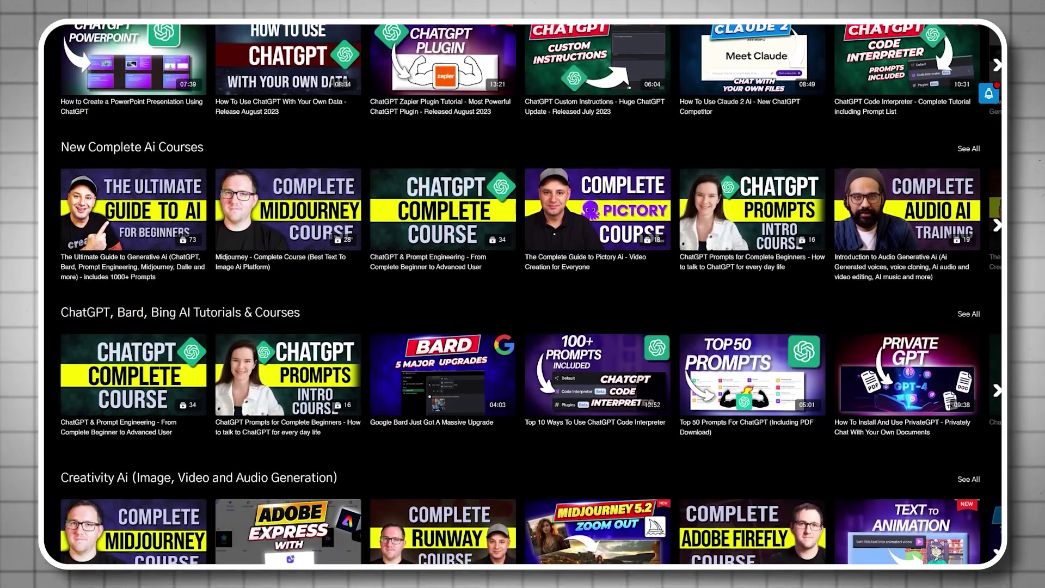
scroll(523, 294, "down", 2)
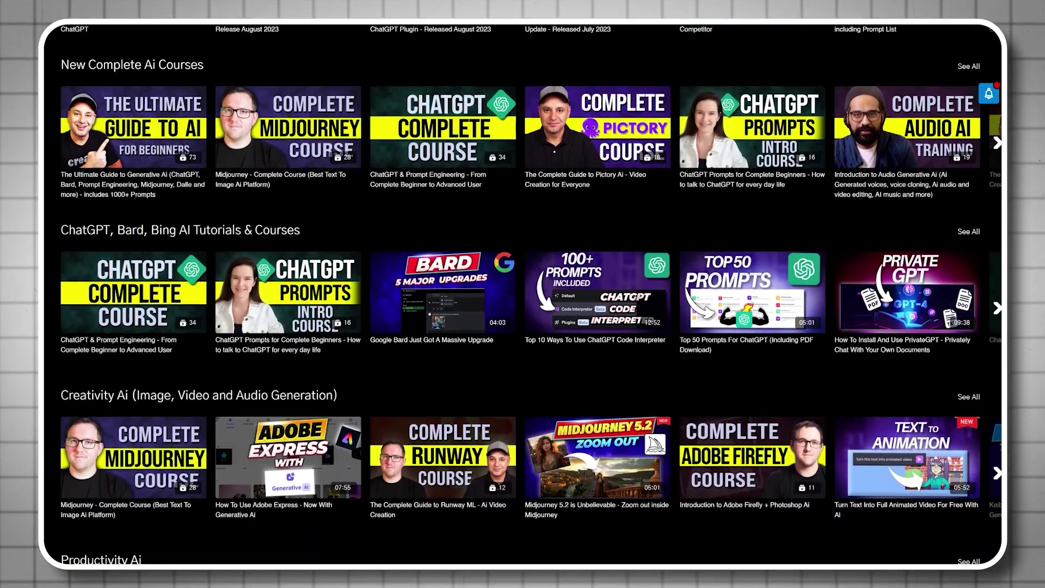